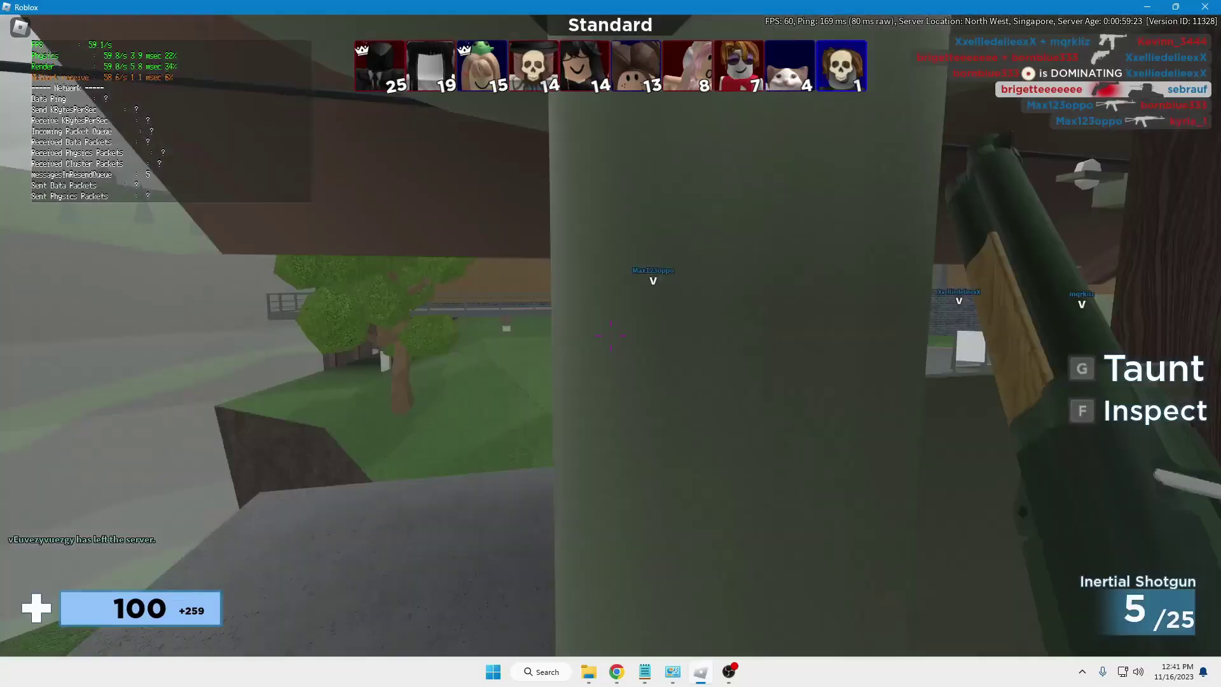
Swap between the Dagger and Inertial Shotgun, fire two shots, and check the Arsenal scoreboard
key(3)
key(1)
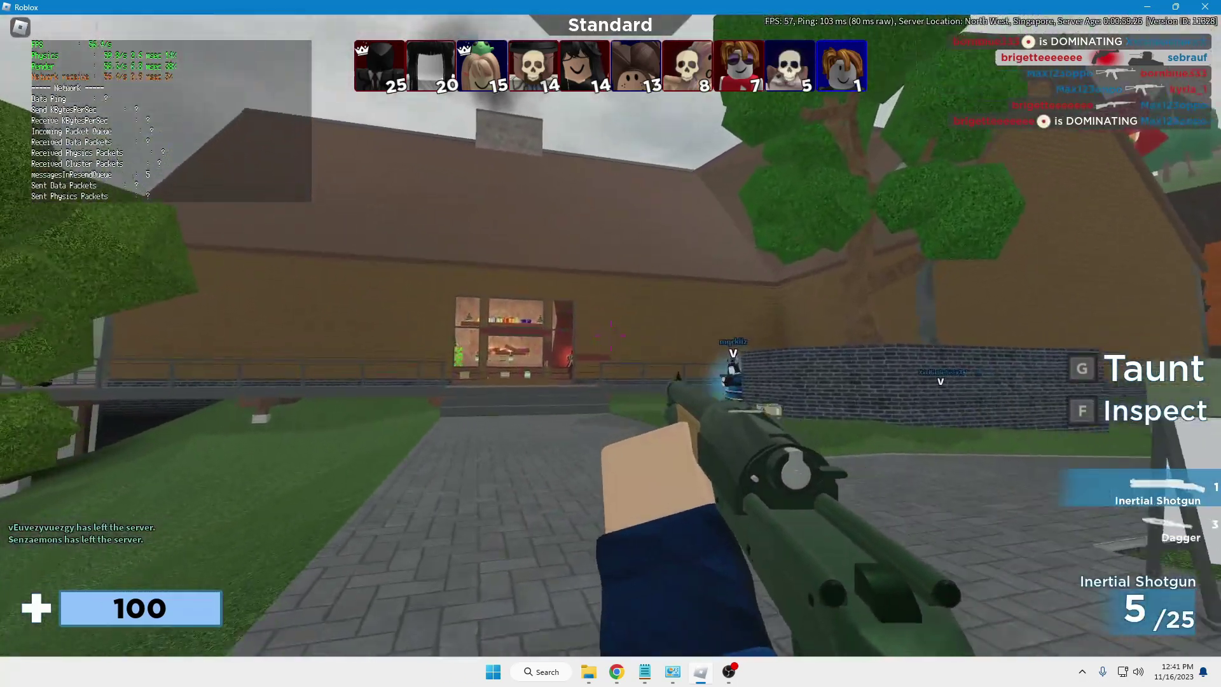
click(610, 335)
click(610, 336)
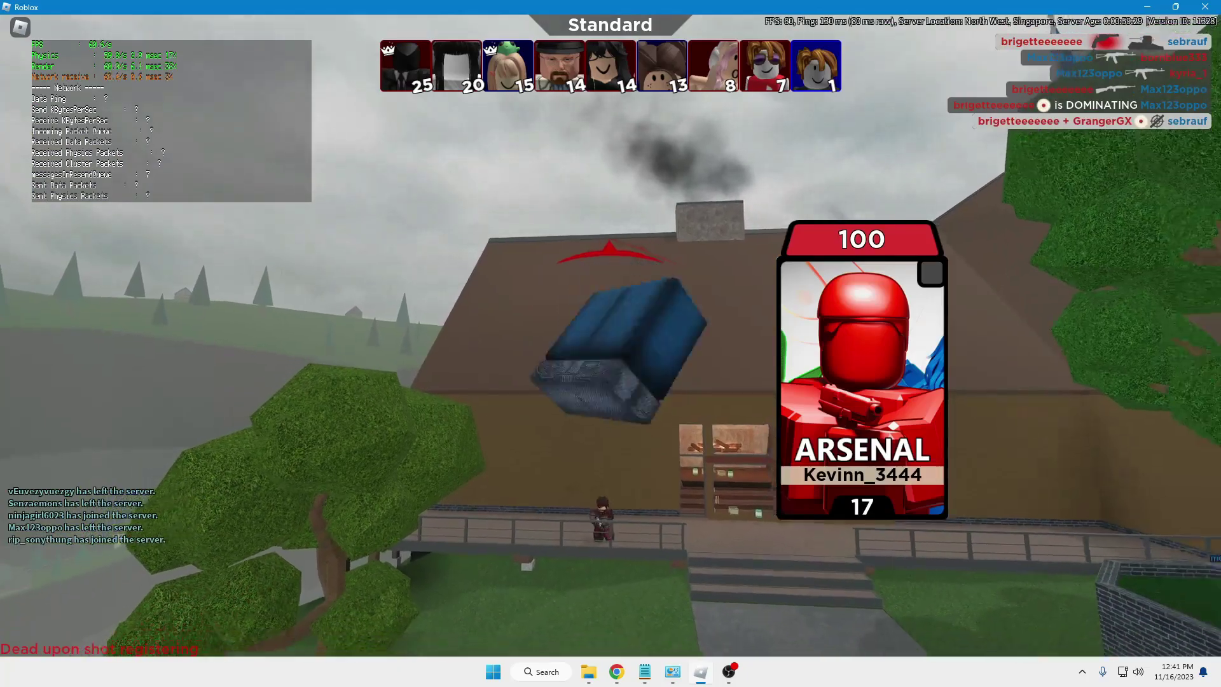
key(Tab)
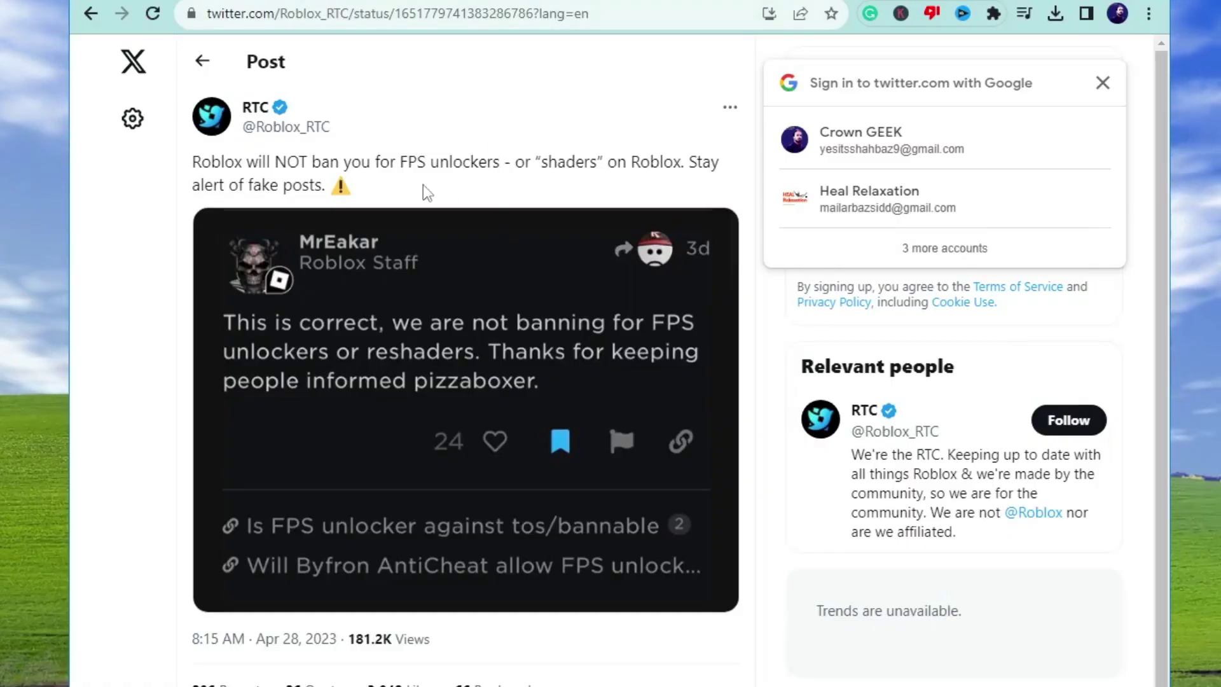
Fire three Inertial Shotgun shots at an opponent in the Arsenal round
mouse_move(266, 114)
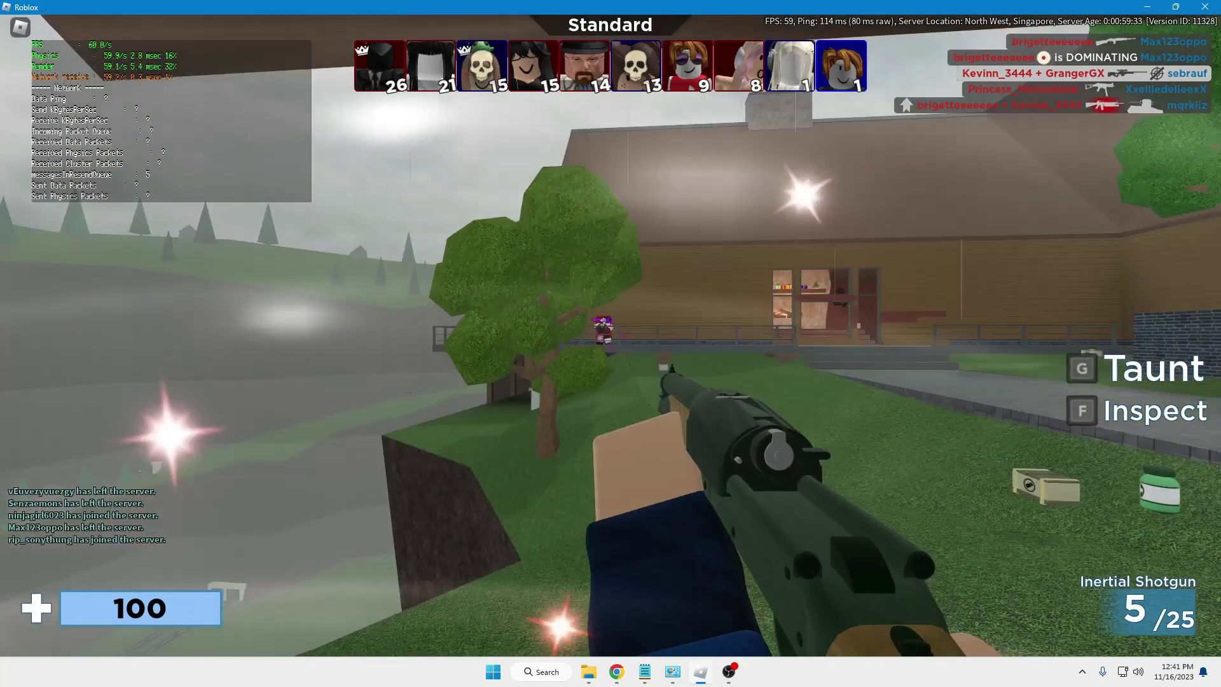
click(610, 343)
click(610, 343)
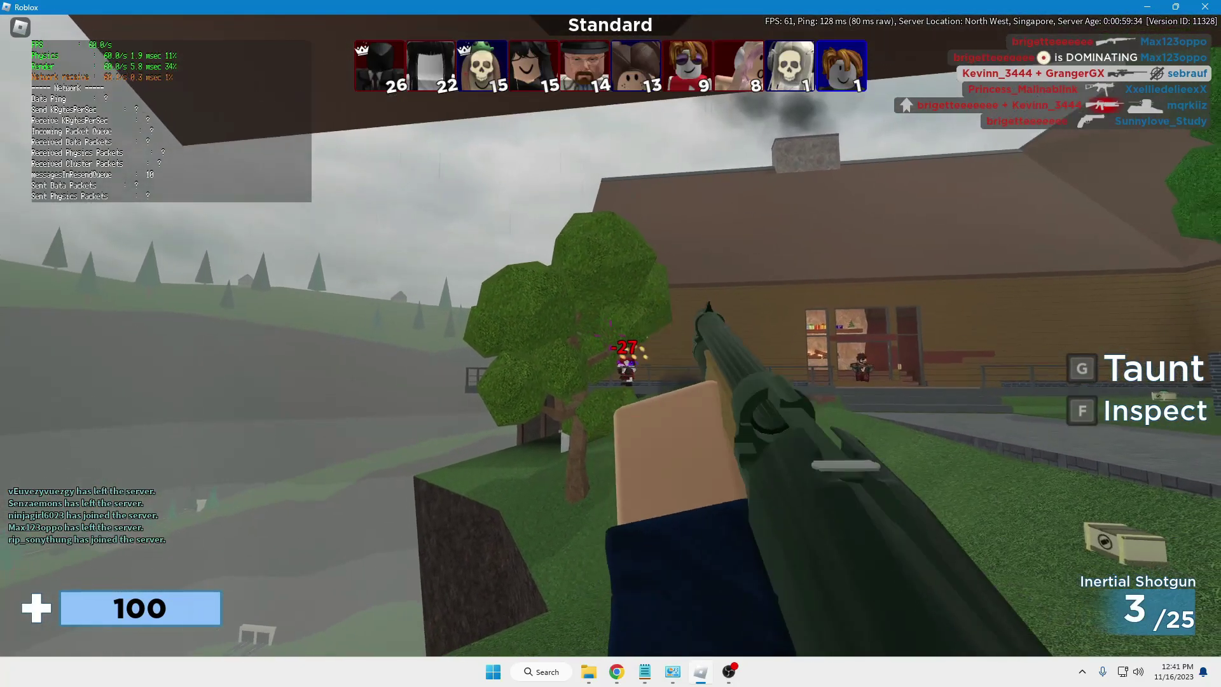
click(611, 343)
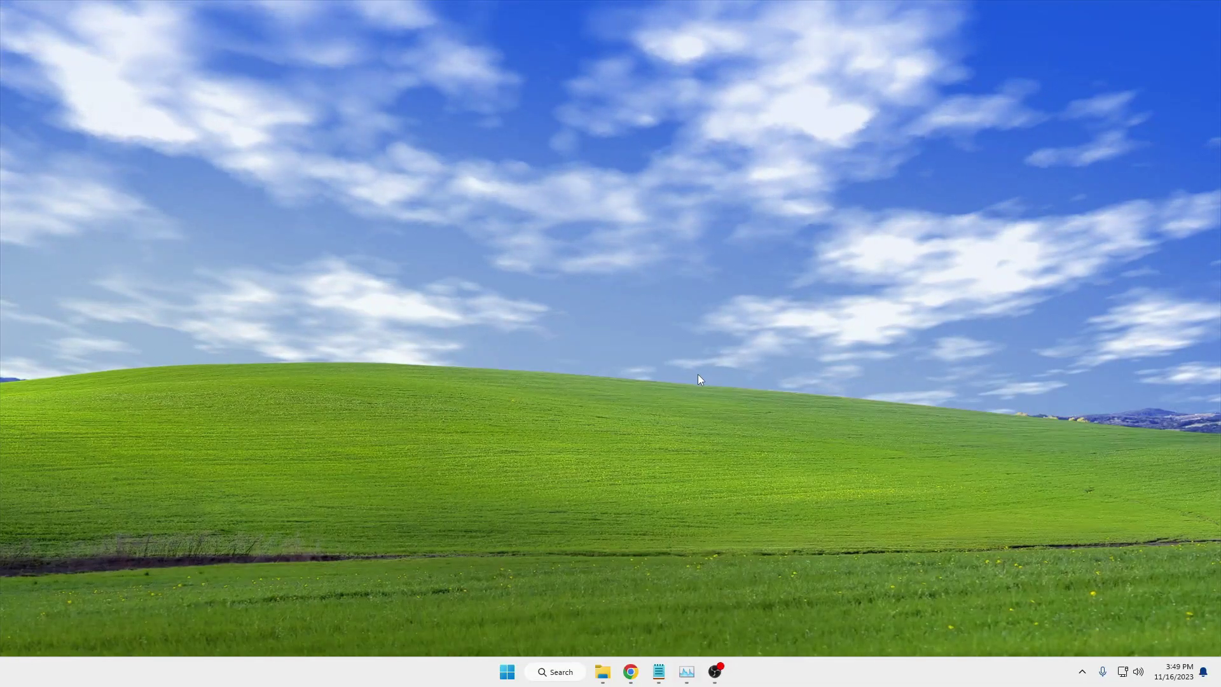
Return to the browser's FPS unlocker releases page and download rbxfpsunlocker-x64.zip from the v5.2 assets
mouse_move(630, 671)
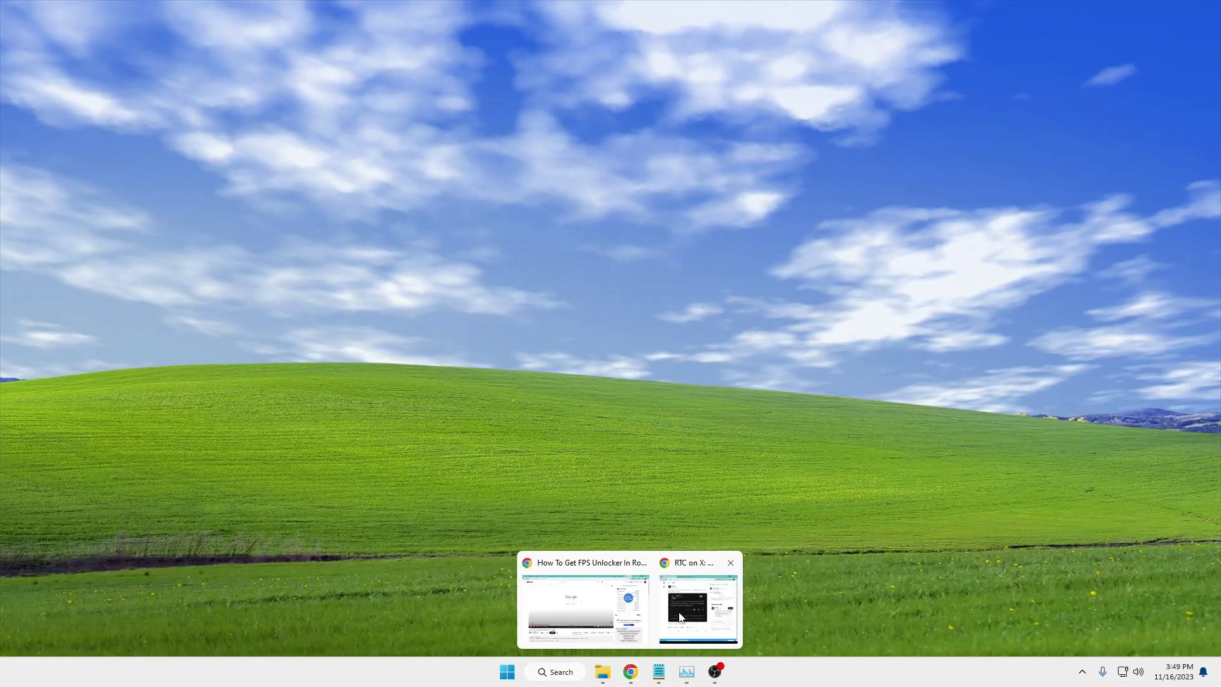
click(680, 617)
click(514, 83)
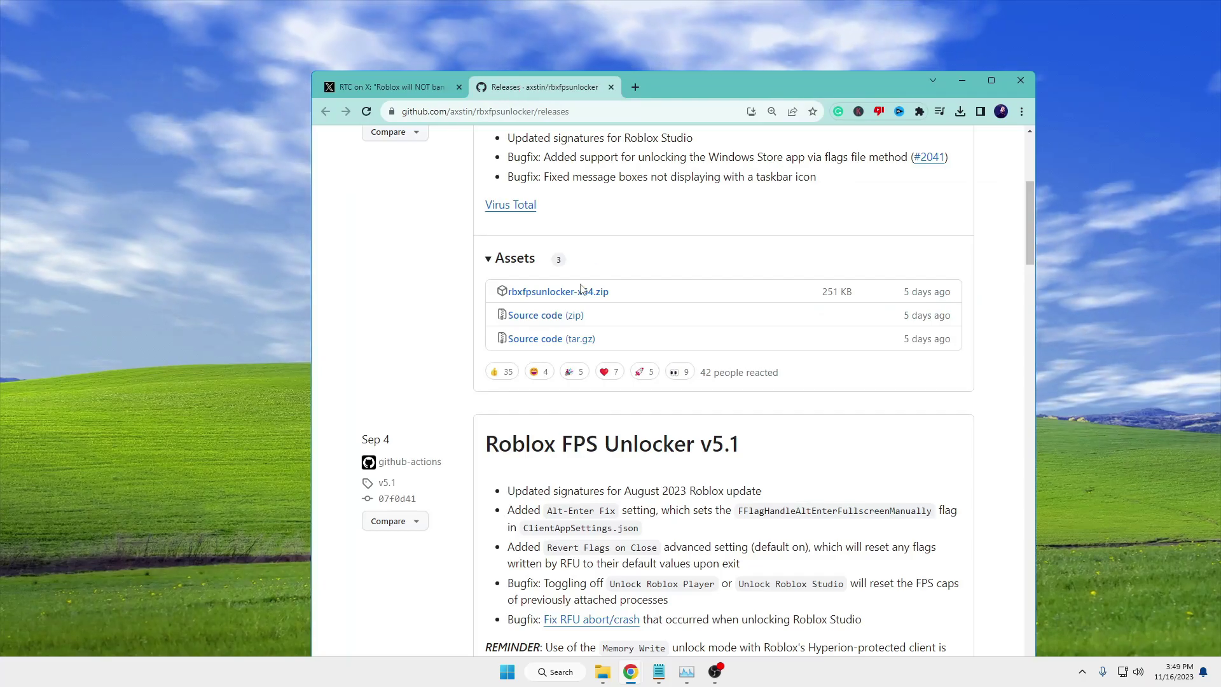
scroll(581, 288, up, 3)
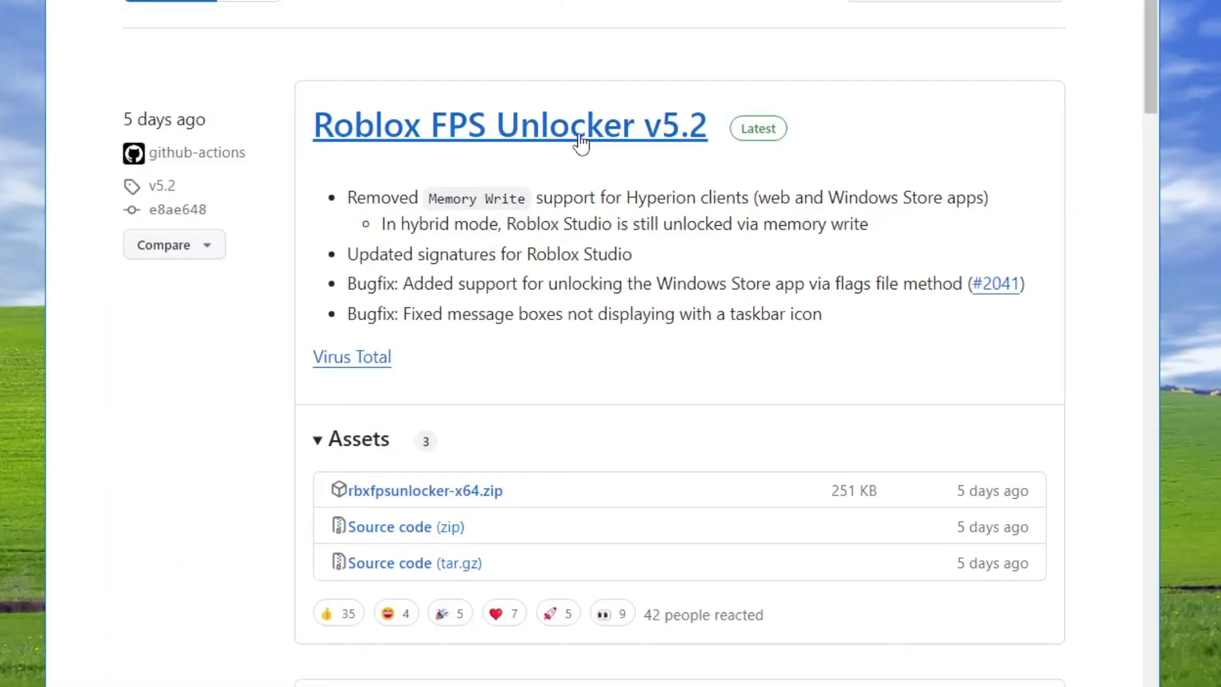
scroll(507, 204, down, 6)
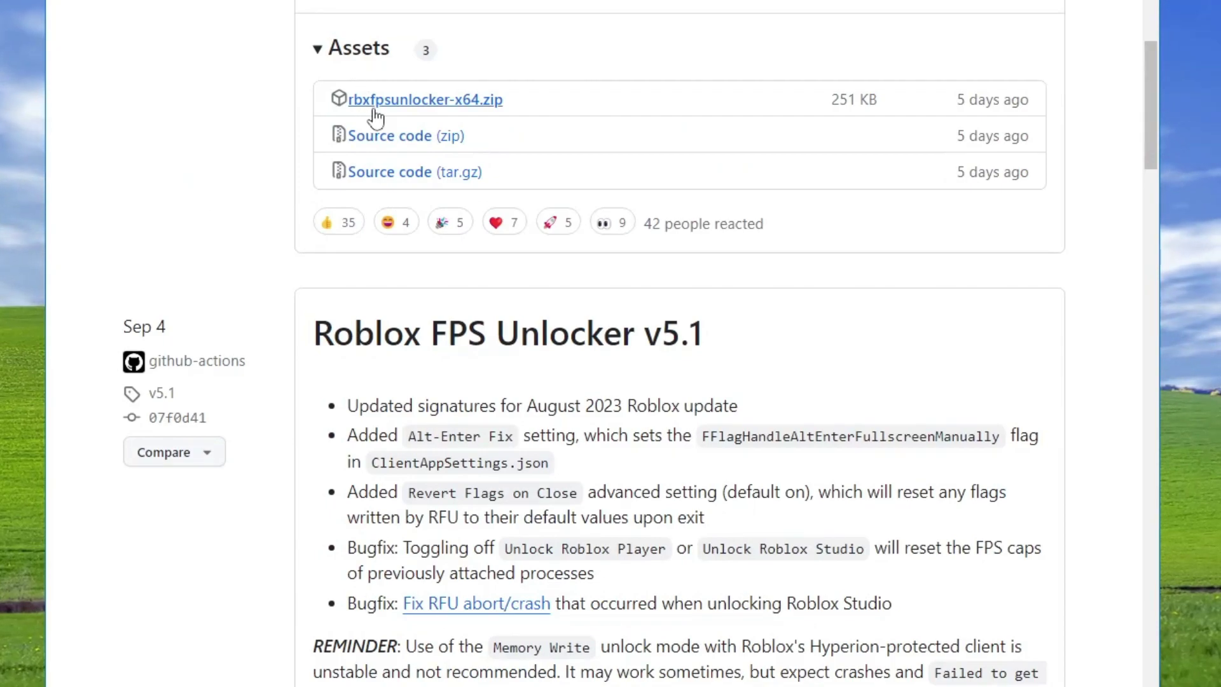
click(489, 100)
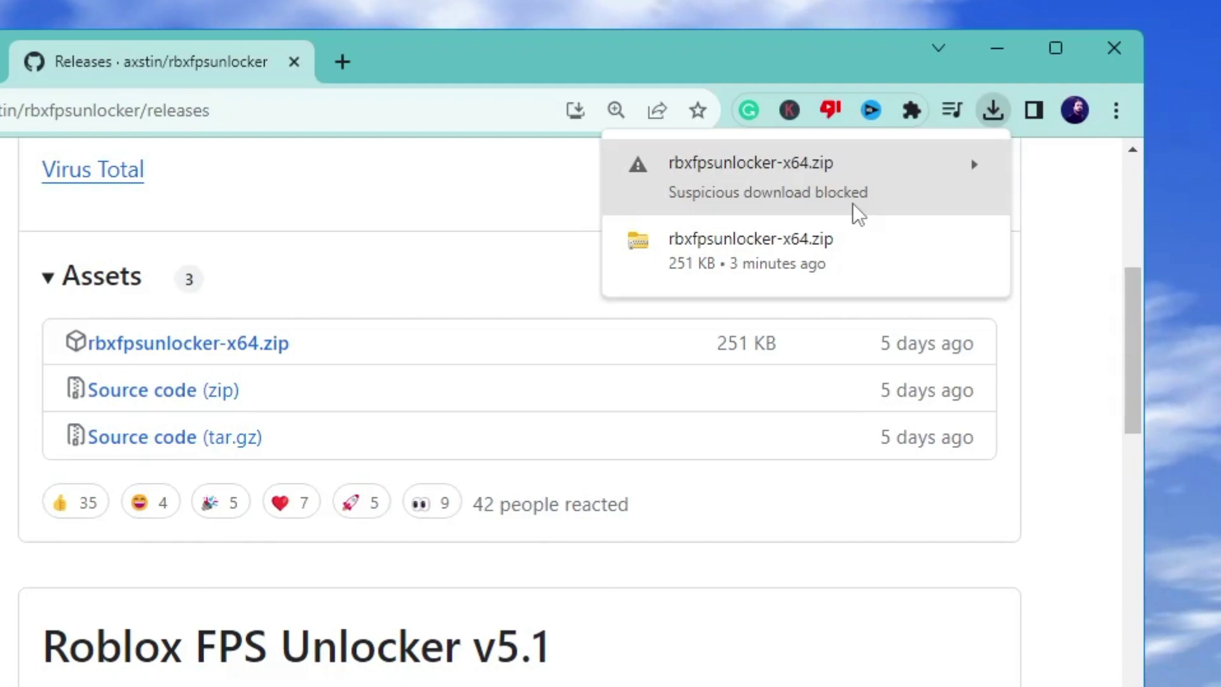
Keep the flagged rbxfpsunlocker-x64.zip download and show it in the Downloads folder
click(975, 166)
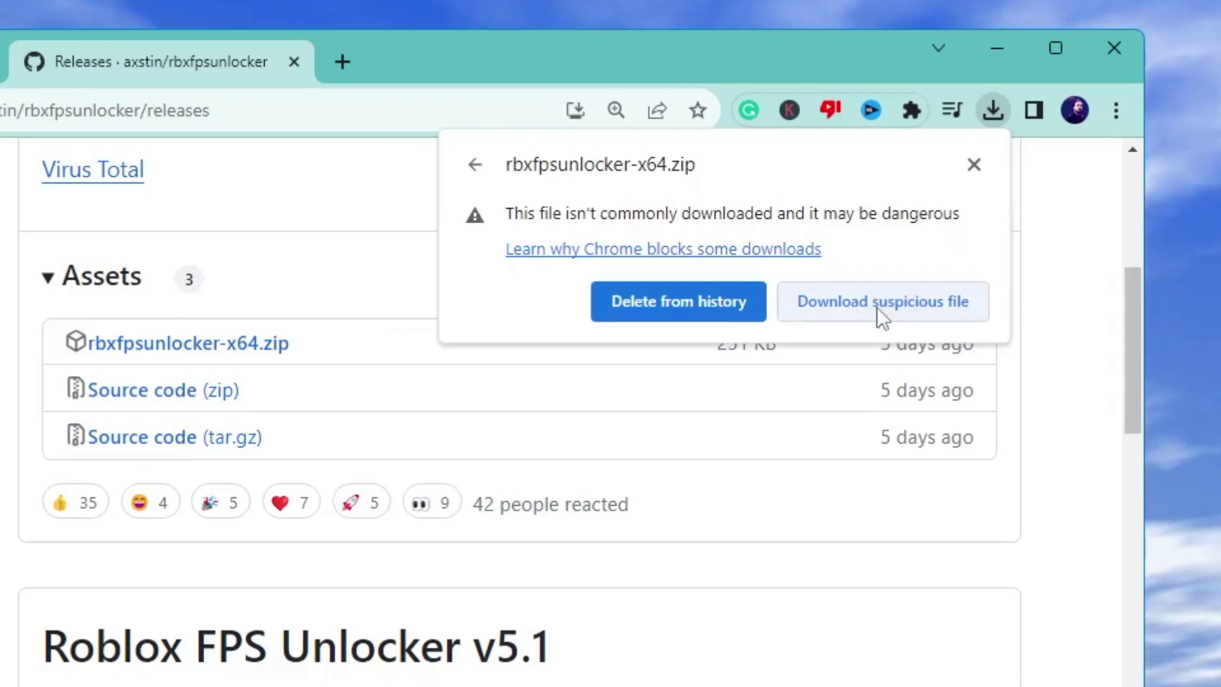
click(932, 304)
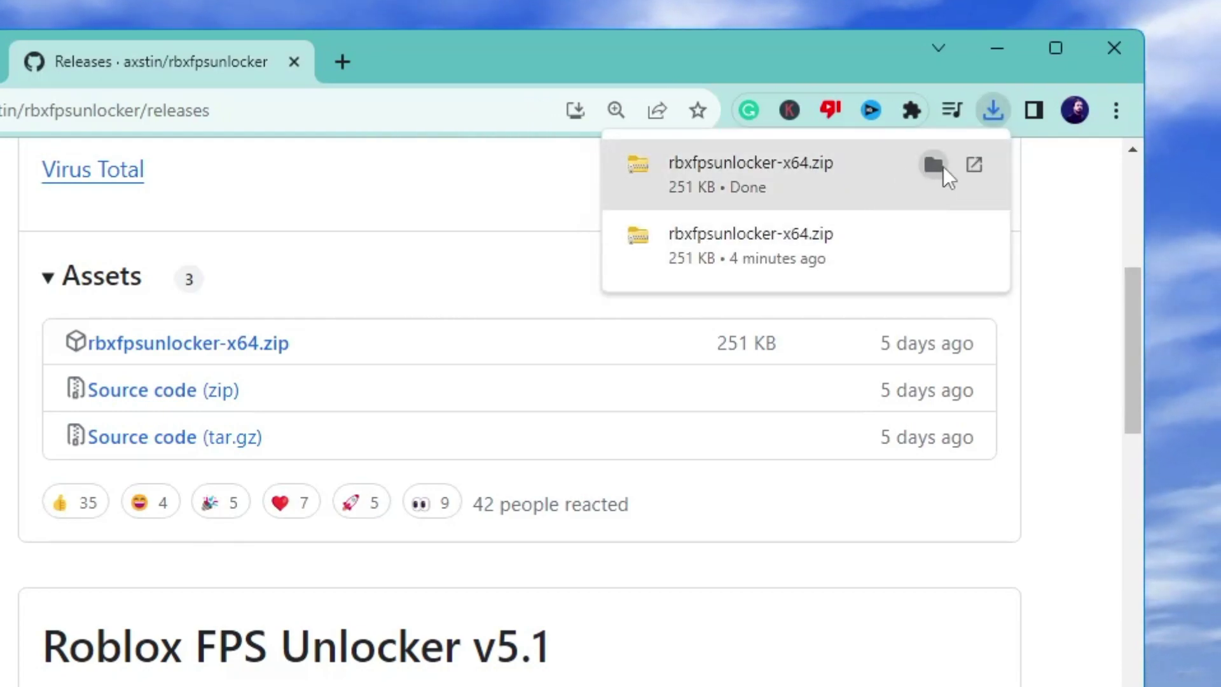
click(934, 165)
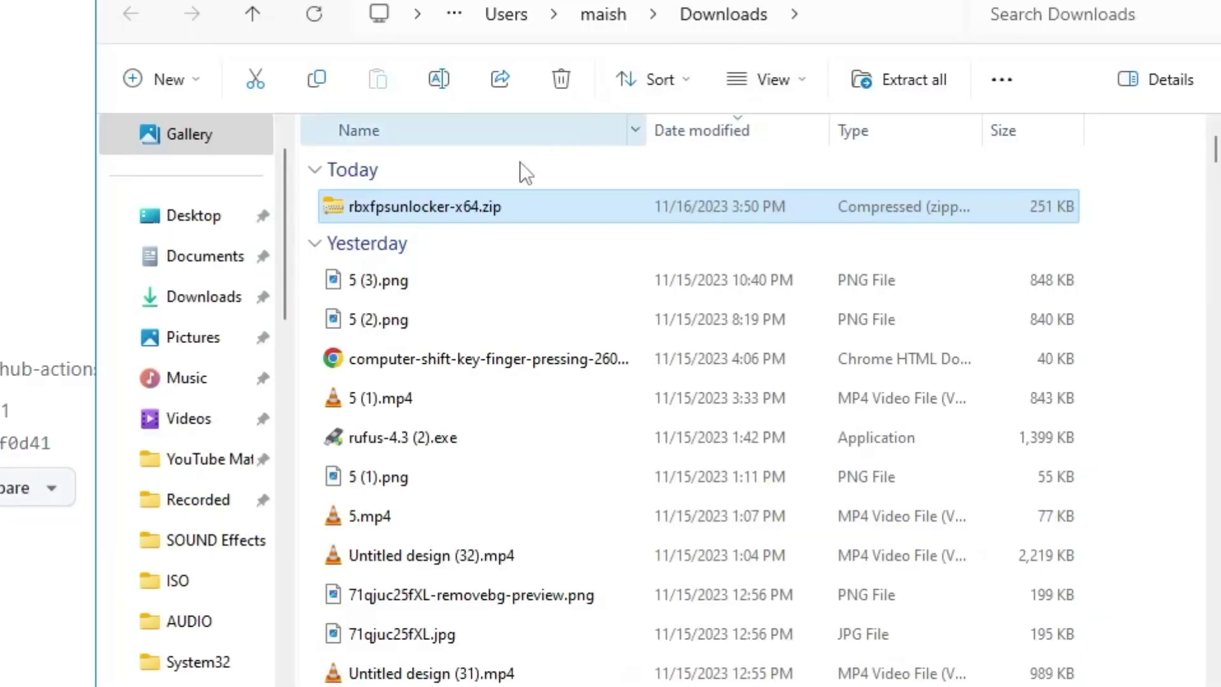
Extract rbxfpsunlocker-x64.zip into the rbxfpsunlocker-x64 folder
right_click(285, 516)
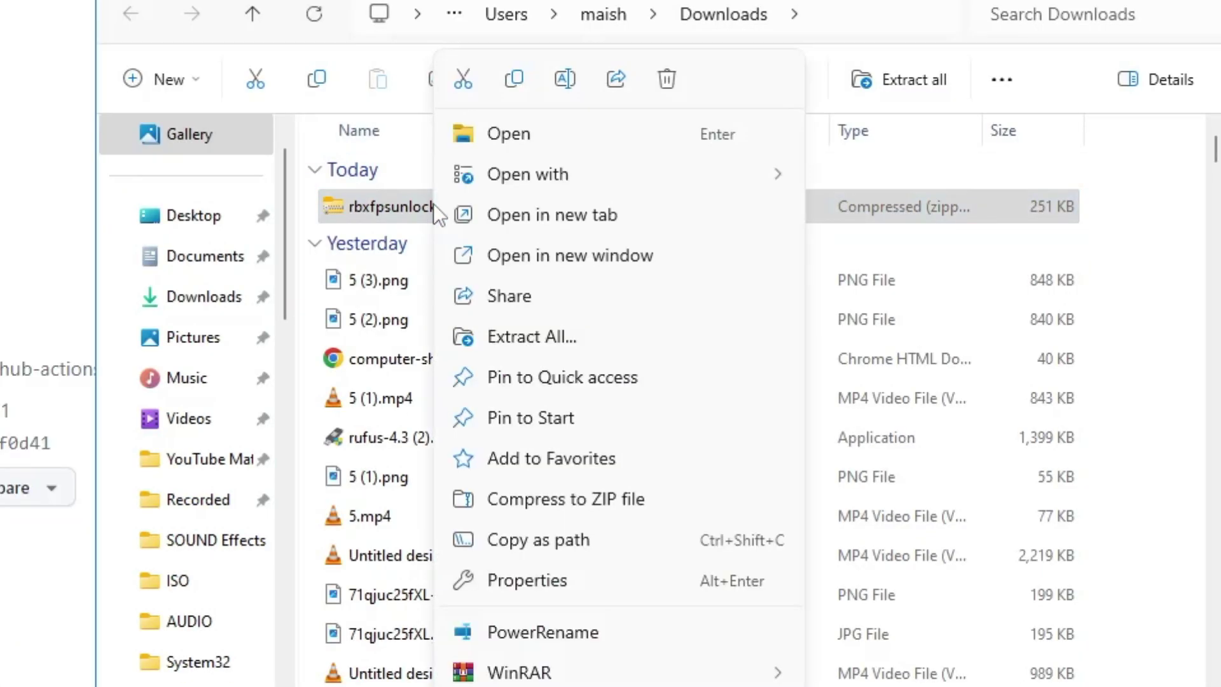
click(507, 341)
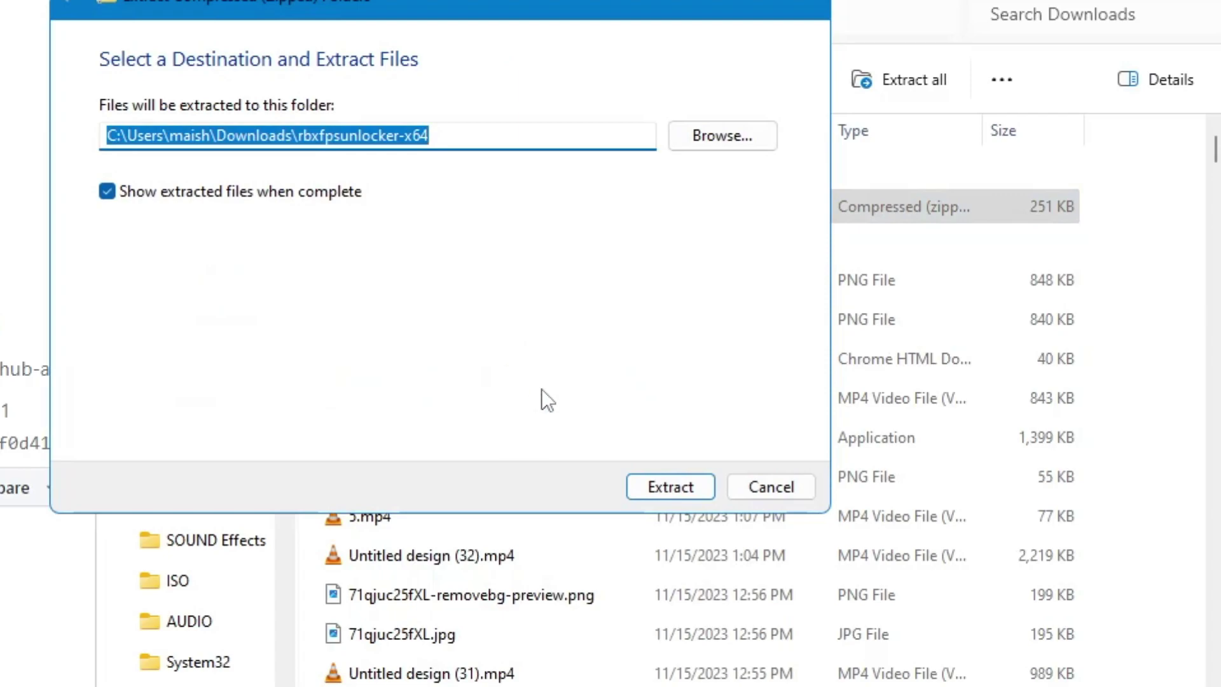
click(685, 493)
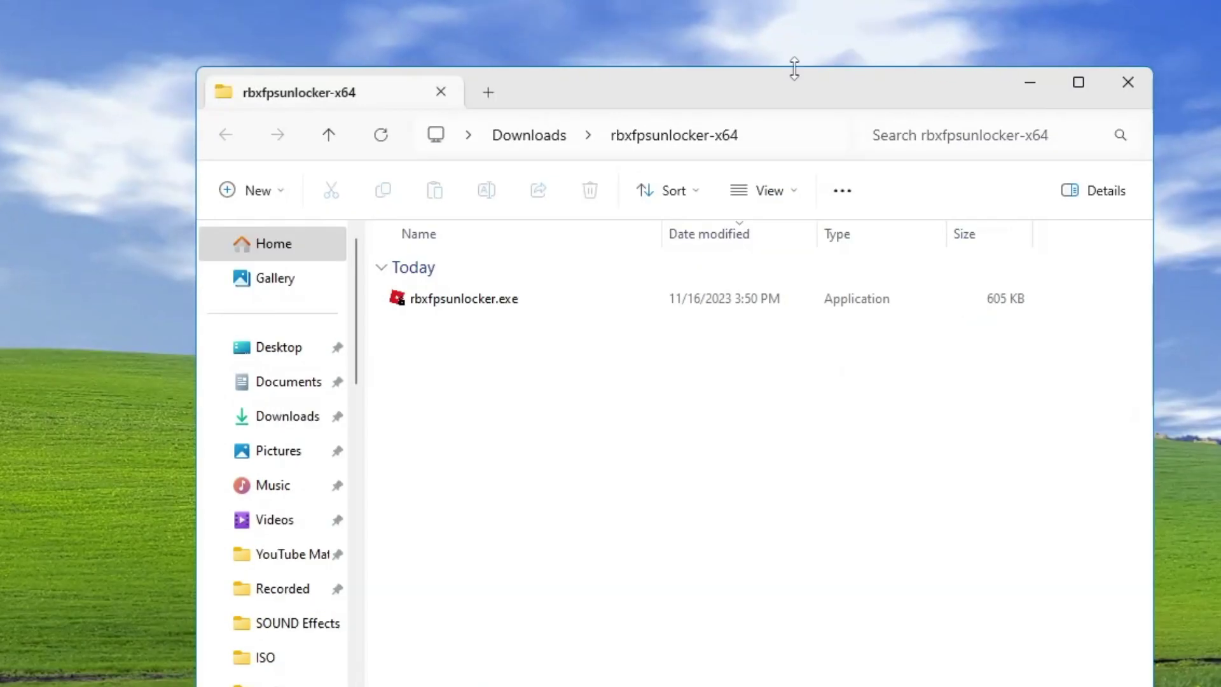
Move rbxfpsunlocker.exe onto the desktop and launch it from there
drag(794, 66, 1066, 0)
drag(736, 156, 239, 89)
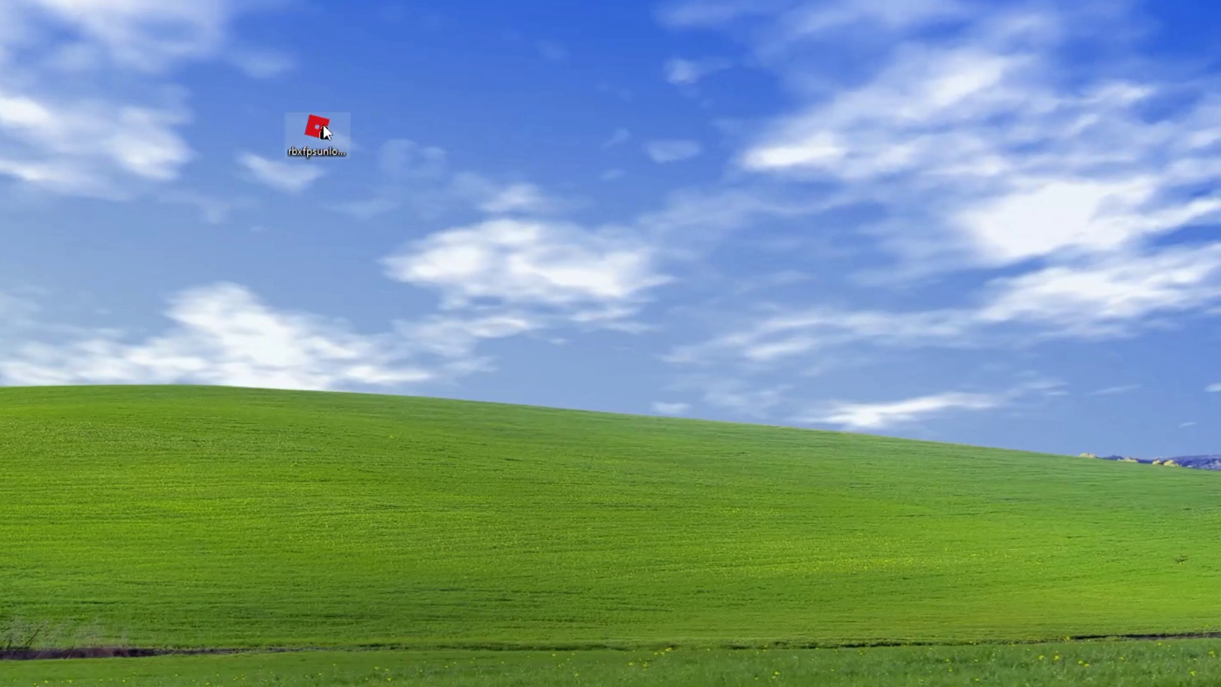
double_click(323, 125)
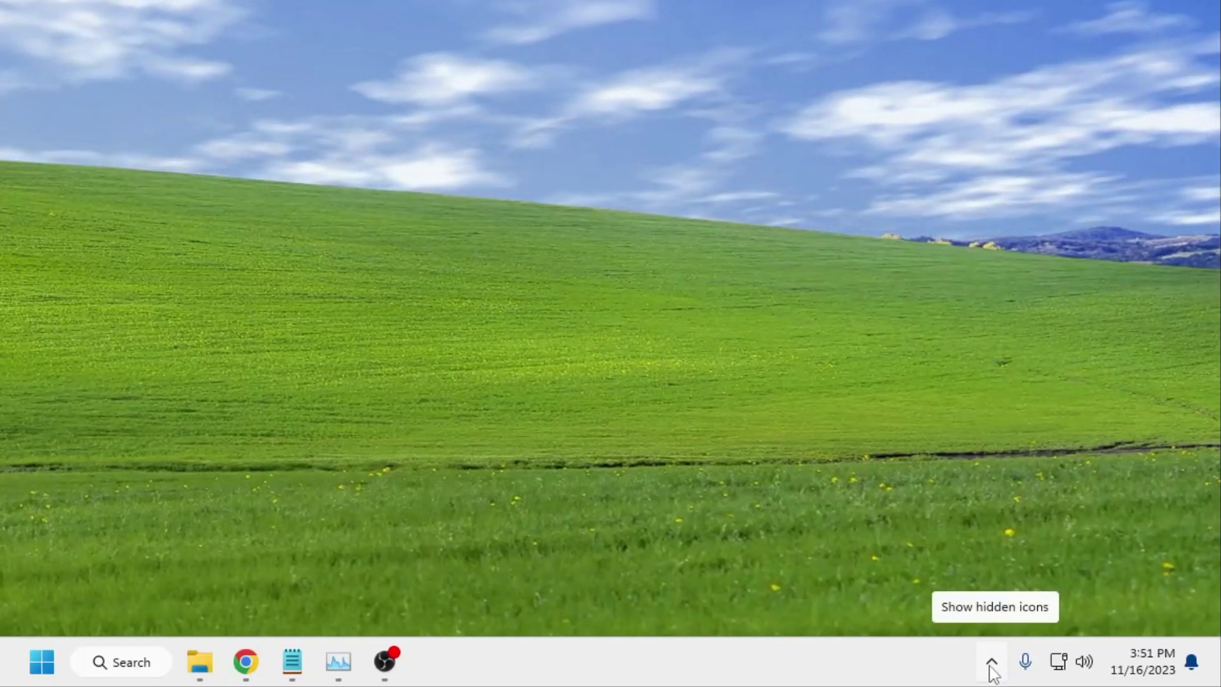
Set the Roblox FPS Unlocker's FPS cap to 240 from its system tray icon menu
click(992, 664)
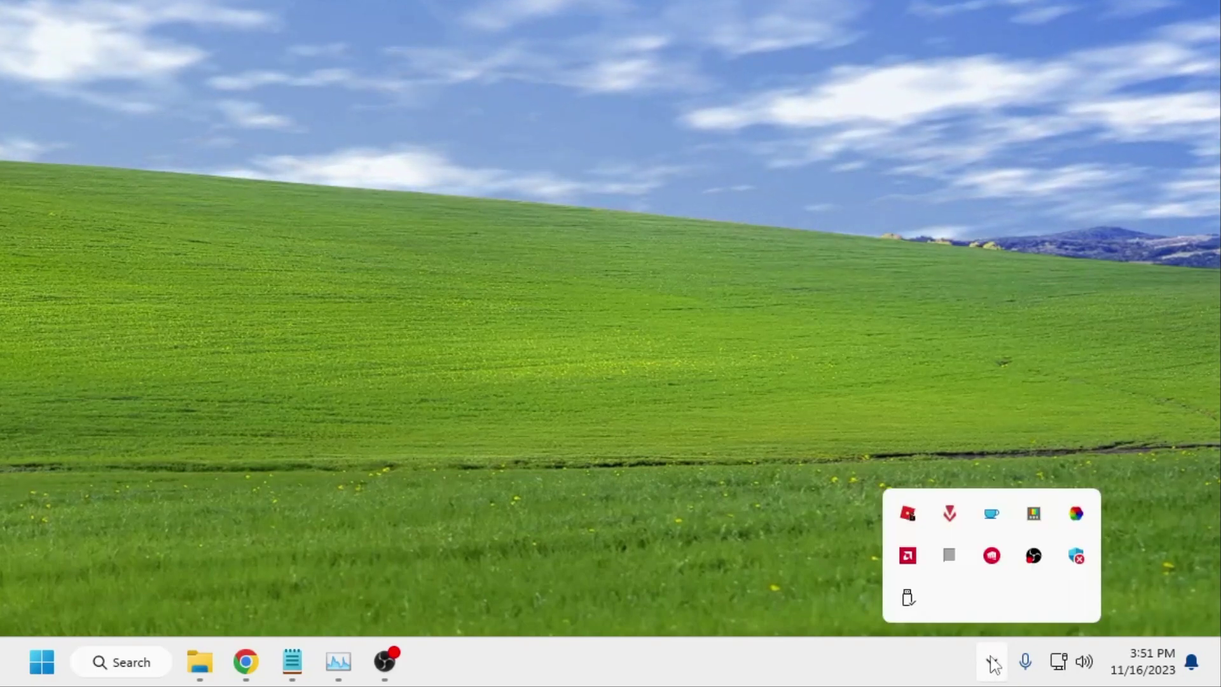
right_click(909, 515)
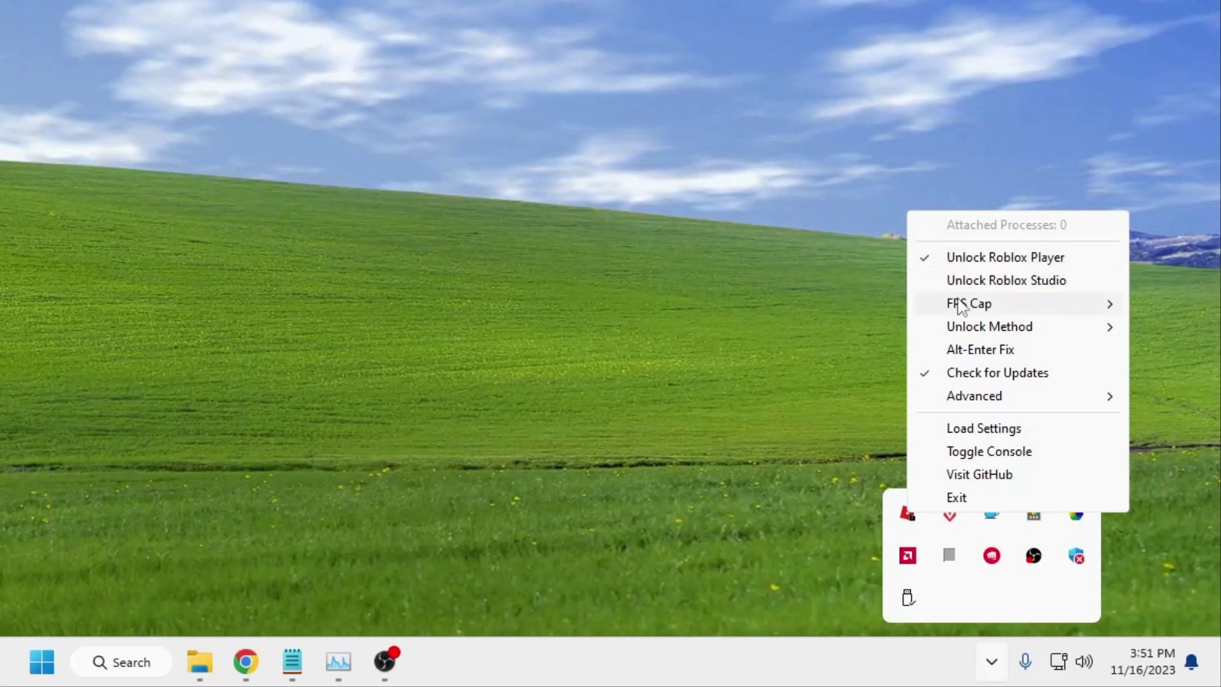
mouse_move(960, 309)
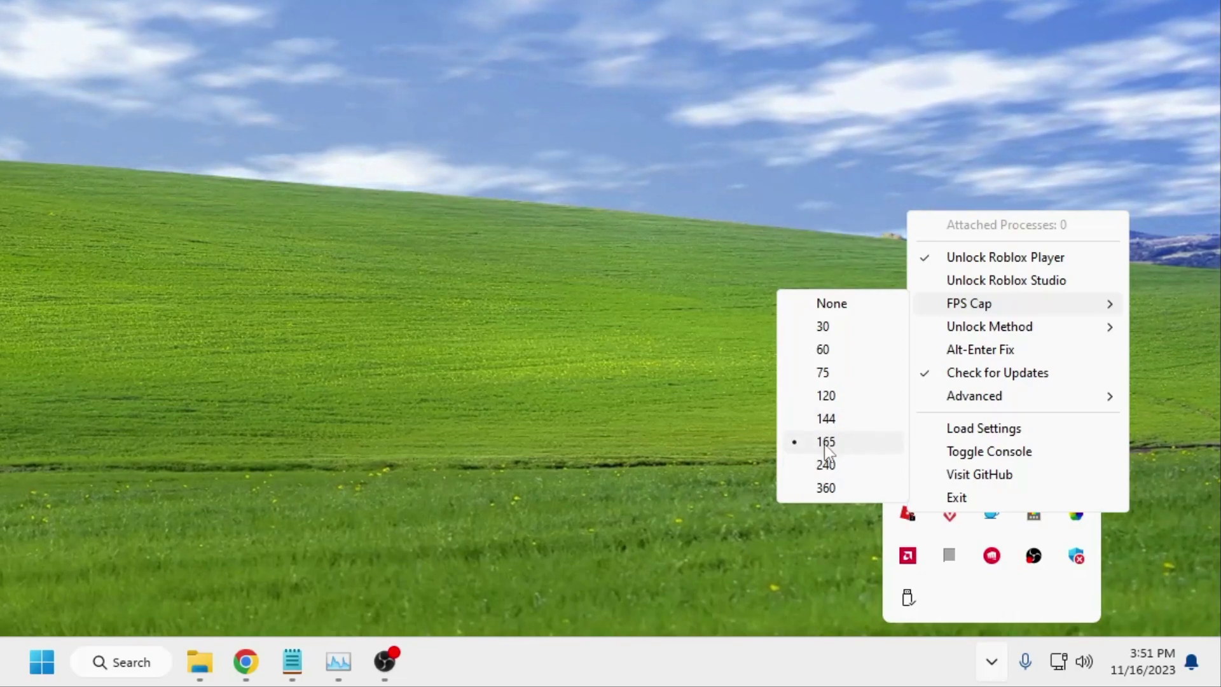
click(830, 465)
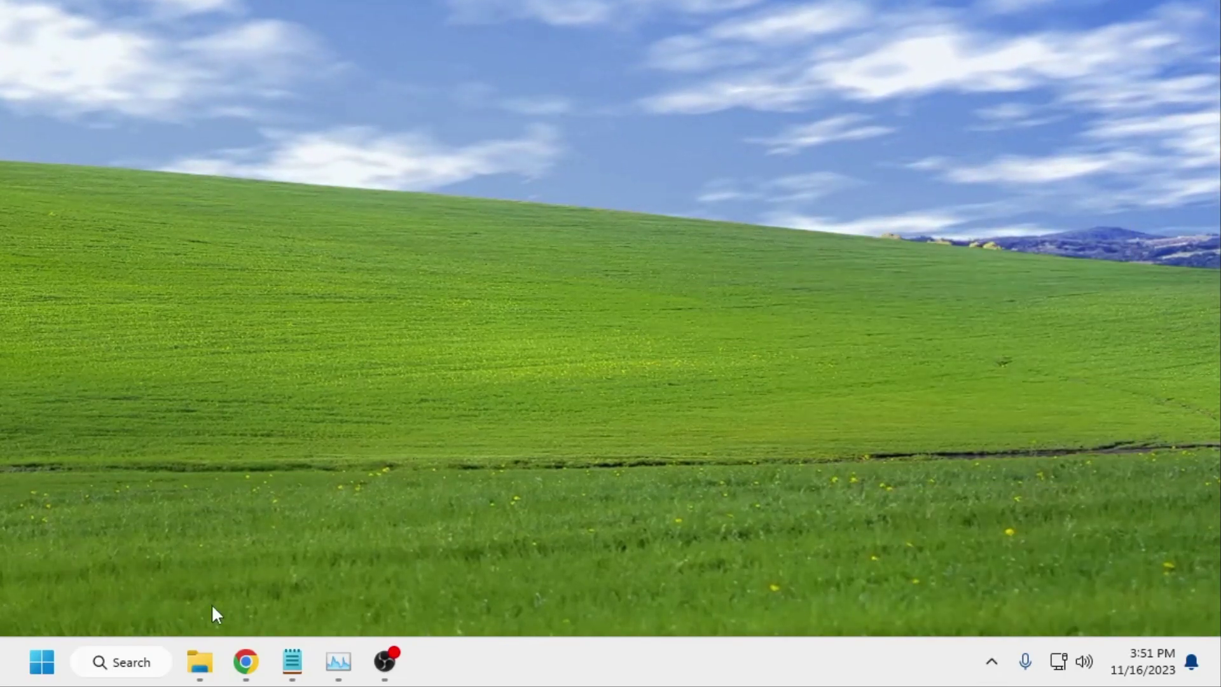
Launch Roblox Player by searching 'roblox' in Windows Search, then start playing Arsenal
click(153, 665)
mouse_move(246, 662)
text(roblox)
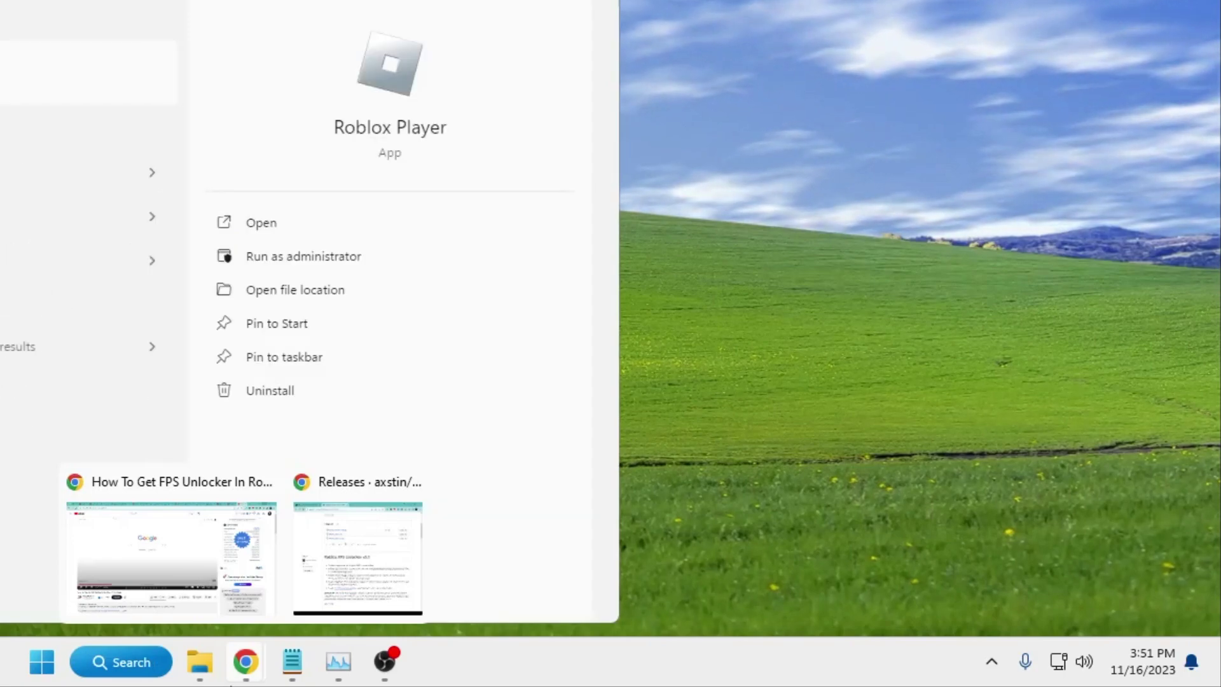
key(Return)
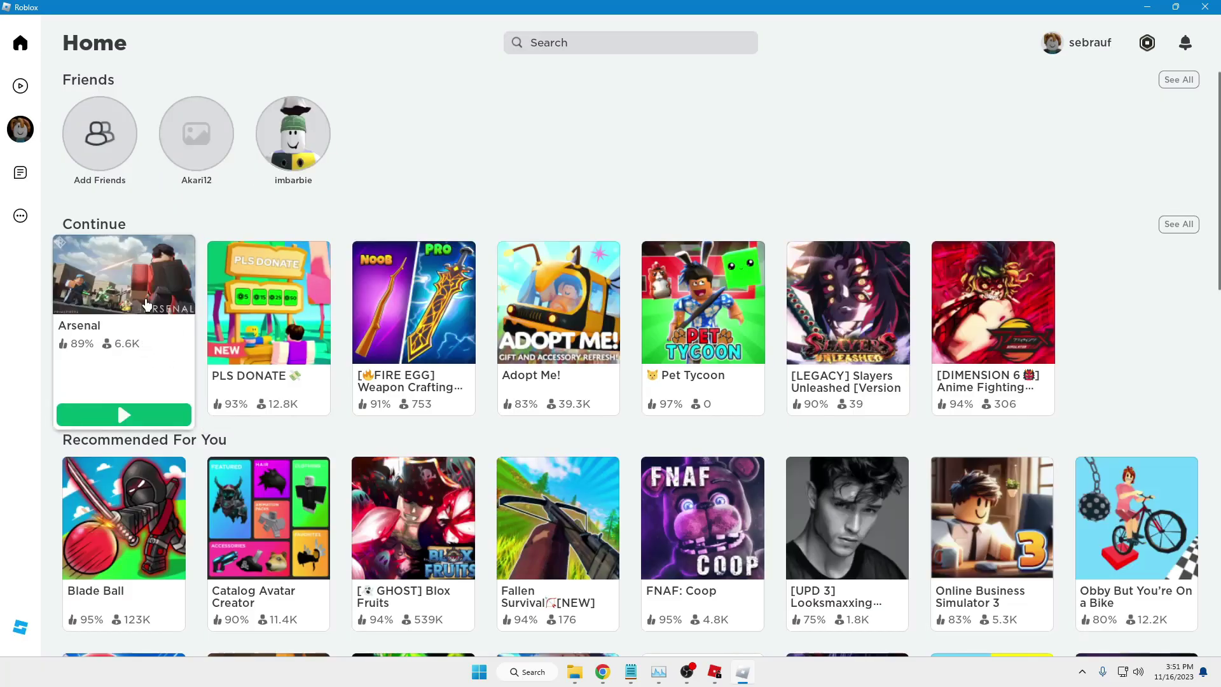
click(146, 343)
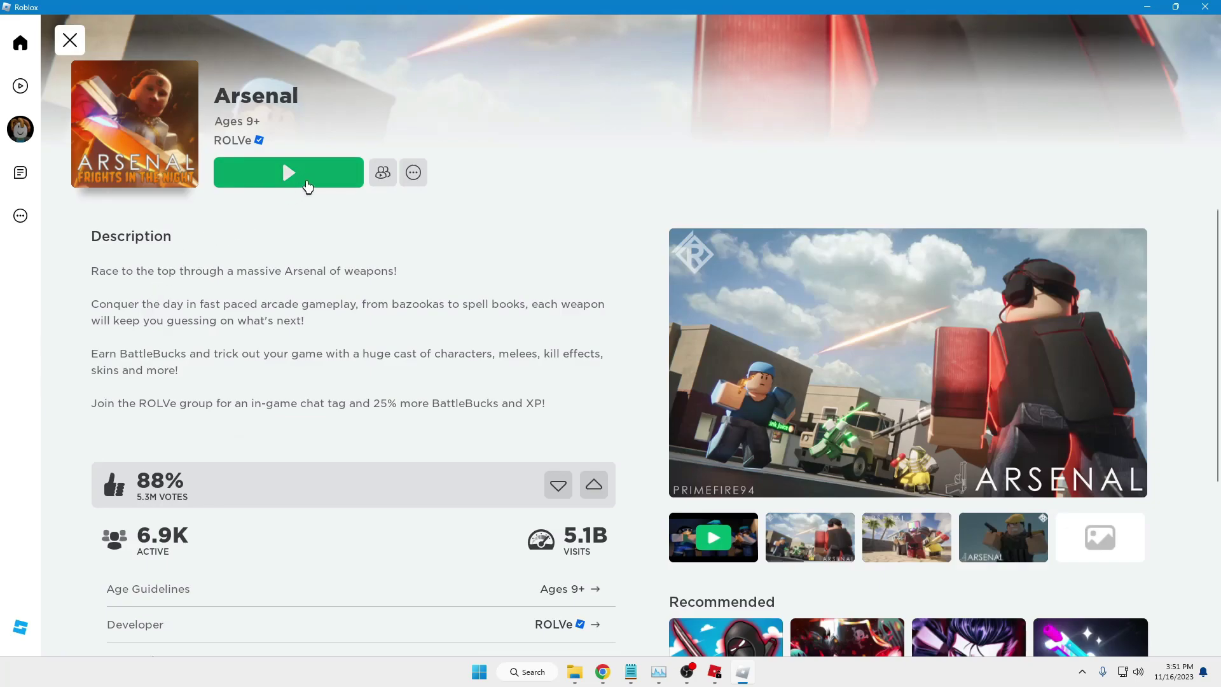
click(308, 186)
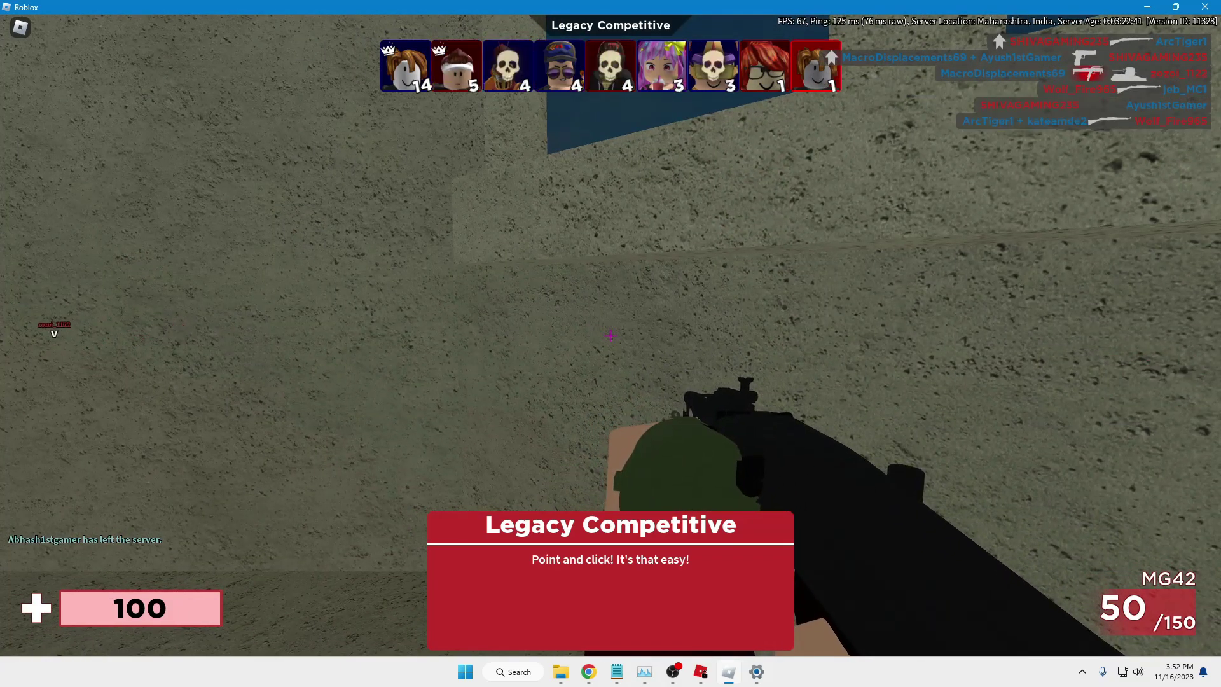
Show the Shift+F3 performance stats in the Arsenal match, then close Roblox with Alt+F4
key(shift+F3)
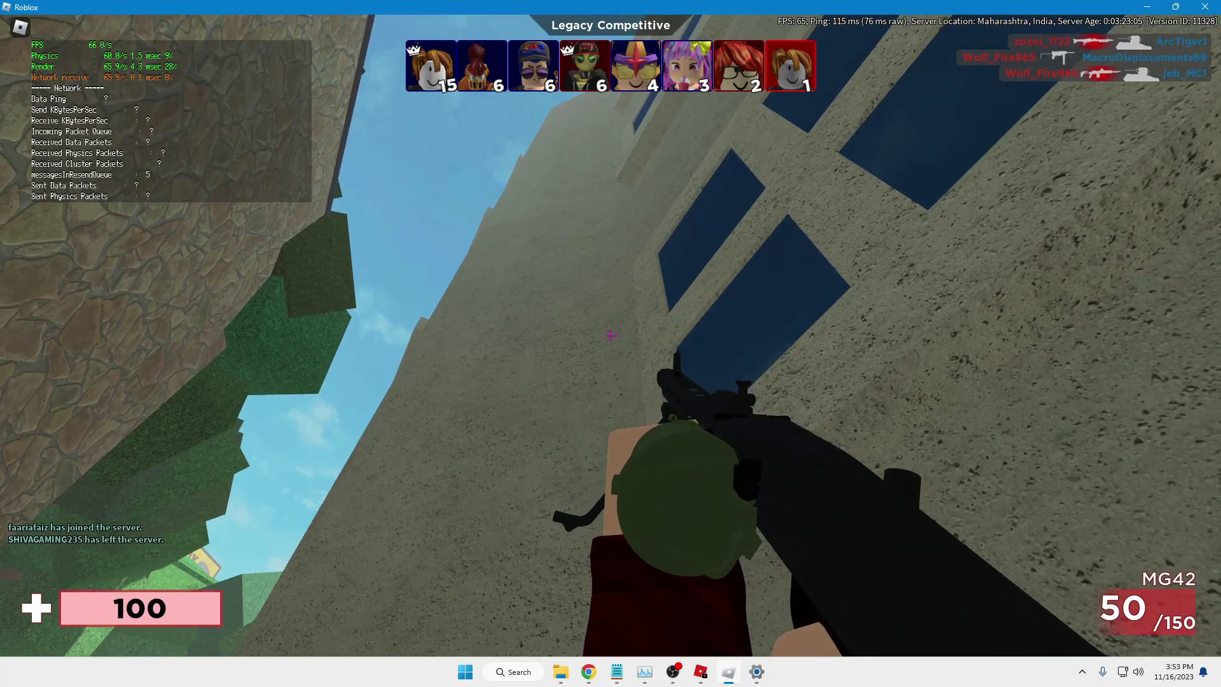
key(alt+F4)
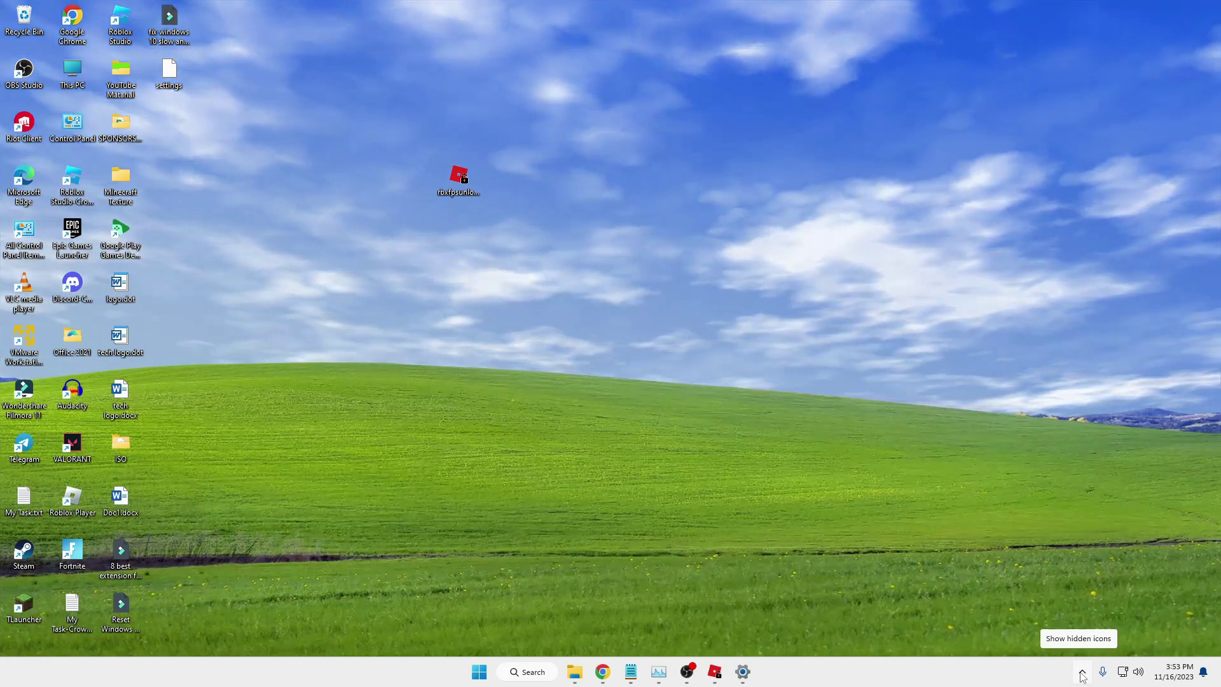
Set the FPS Unlocker's tray-menu FPS cap back to 165, then bring up Windows search
click(1082, 674)
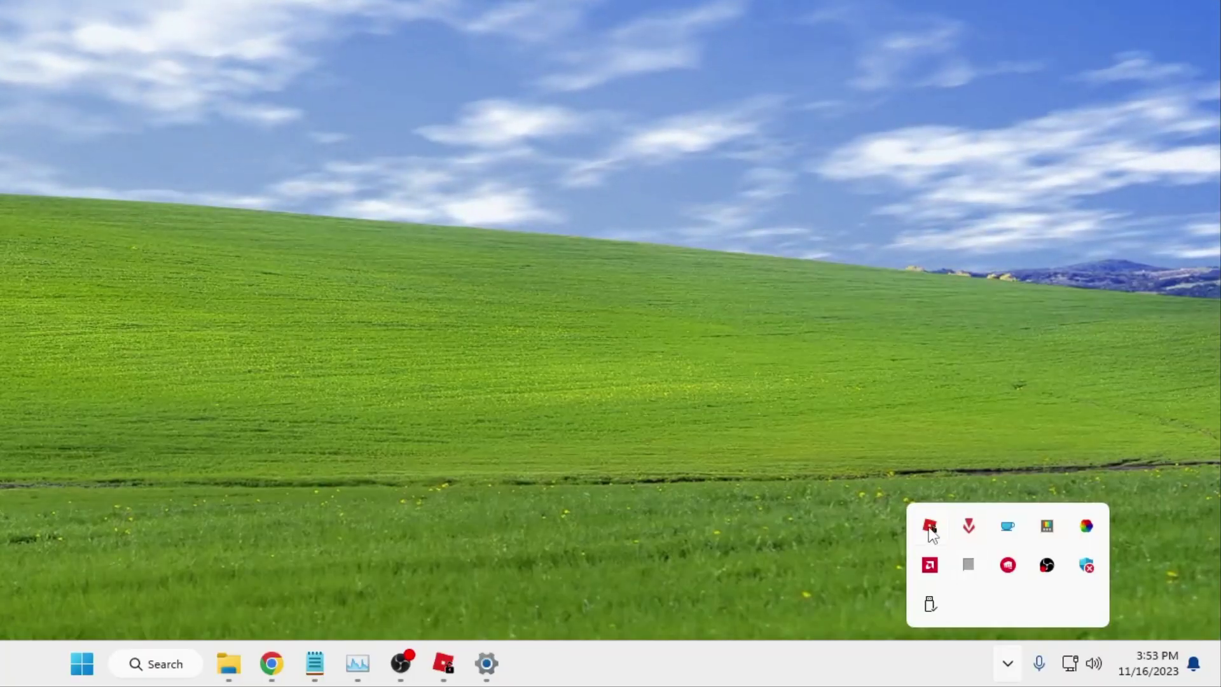
right_click(939, 529)
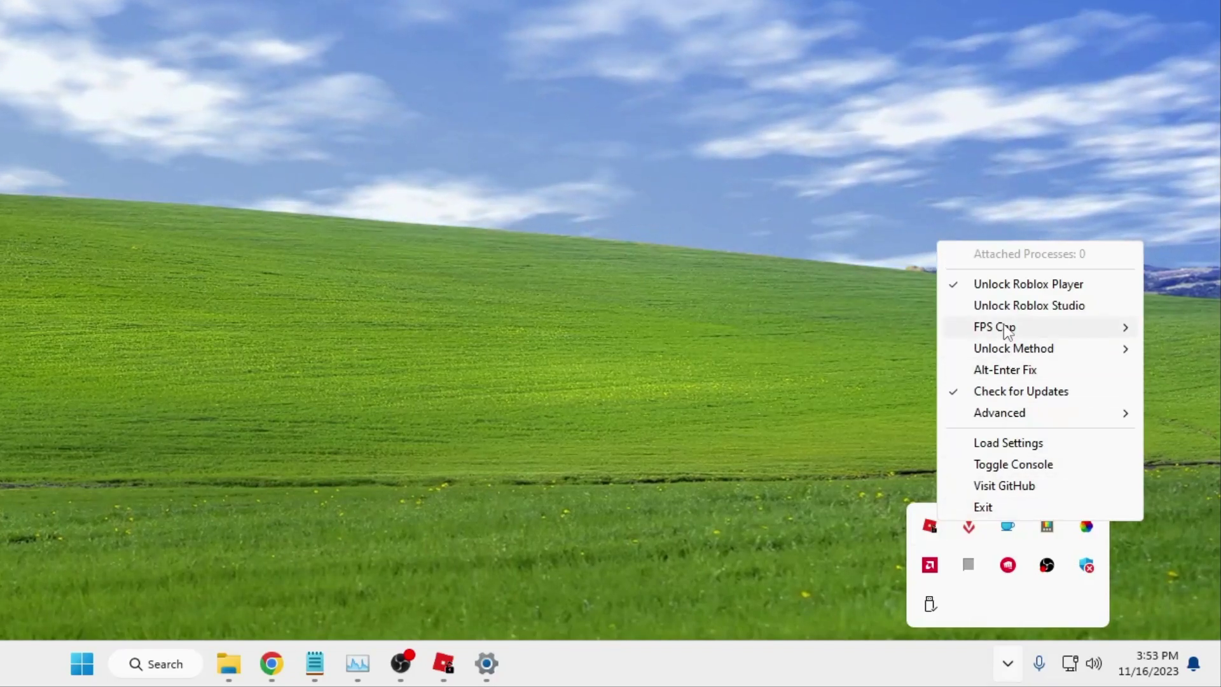
mouse_move(1003, 328)
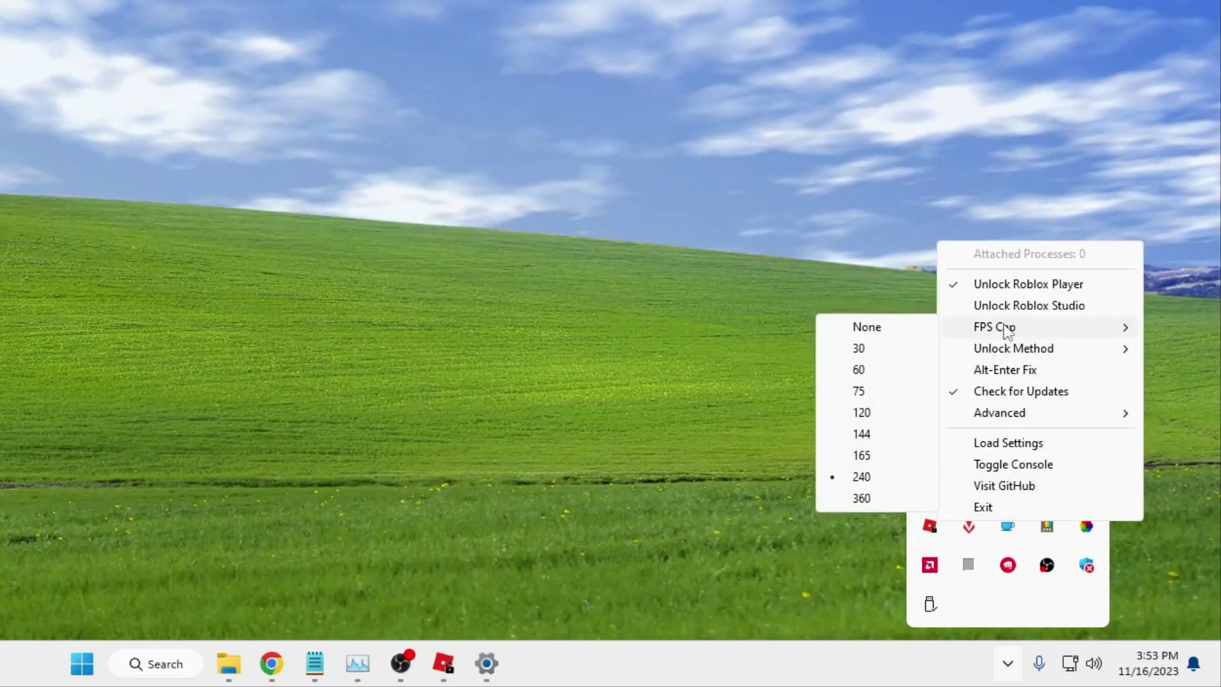
click(864, 456)
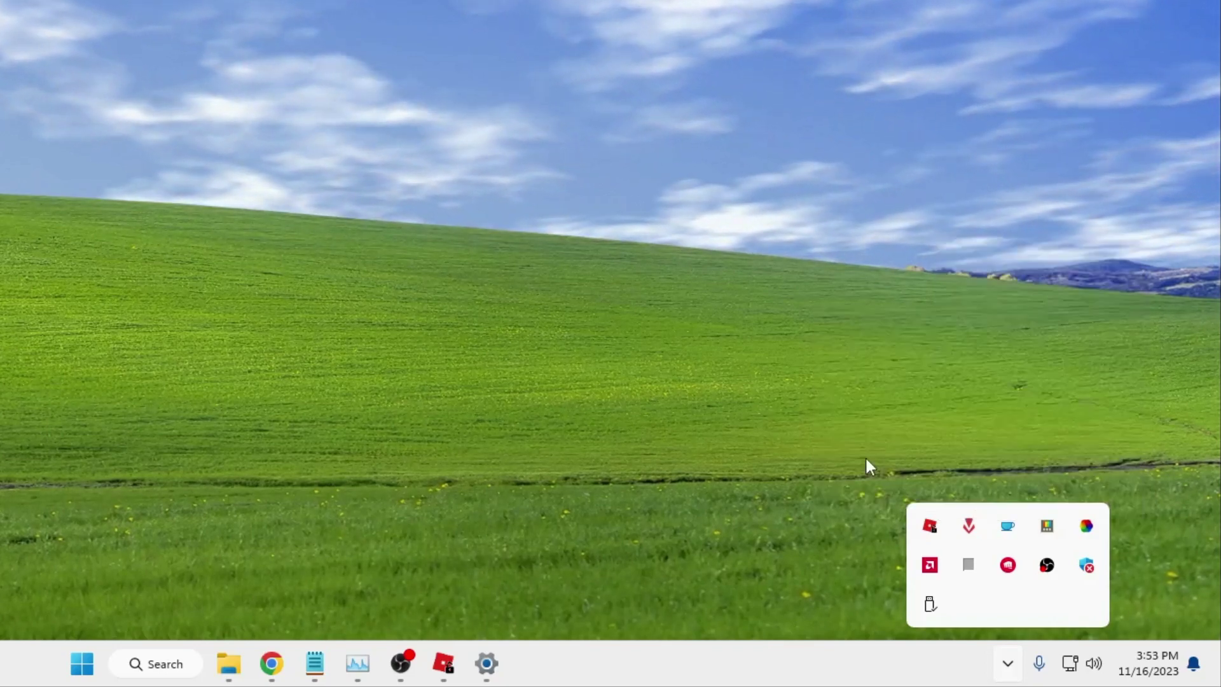
click(190, 672)
Relaunch Roblox Player via 'roblox' search, deploy into Arsenal, show Shift+F3 stats, and open the Esc menu
text(roblox)
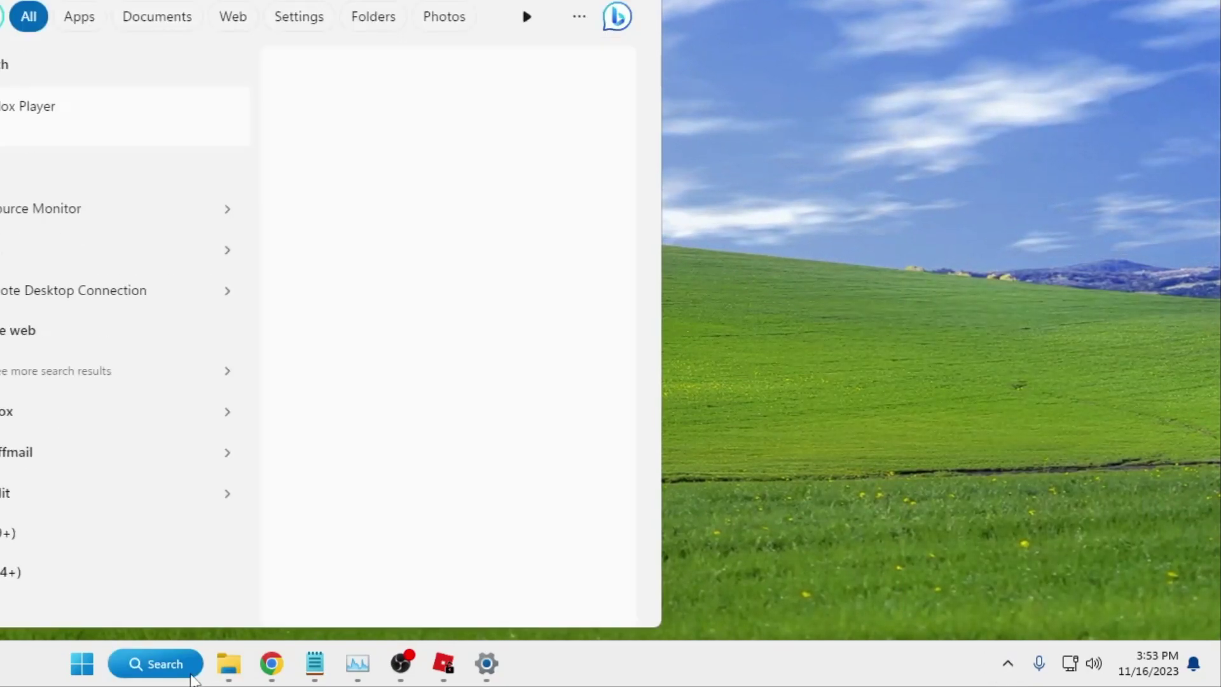
key(Return)
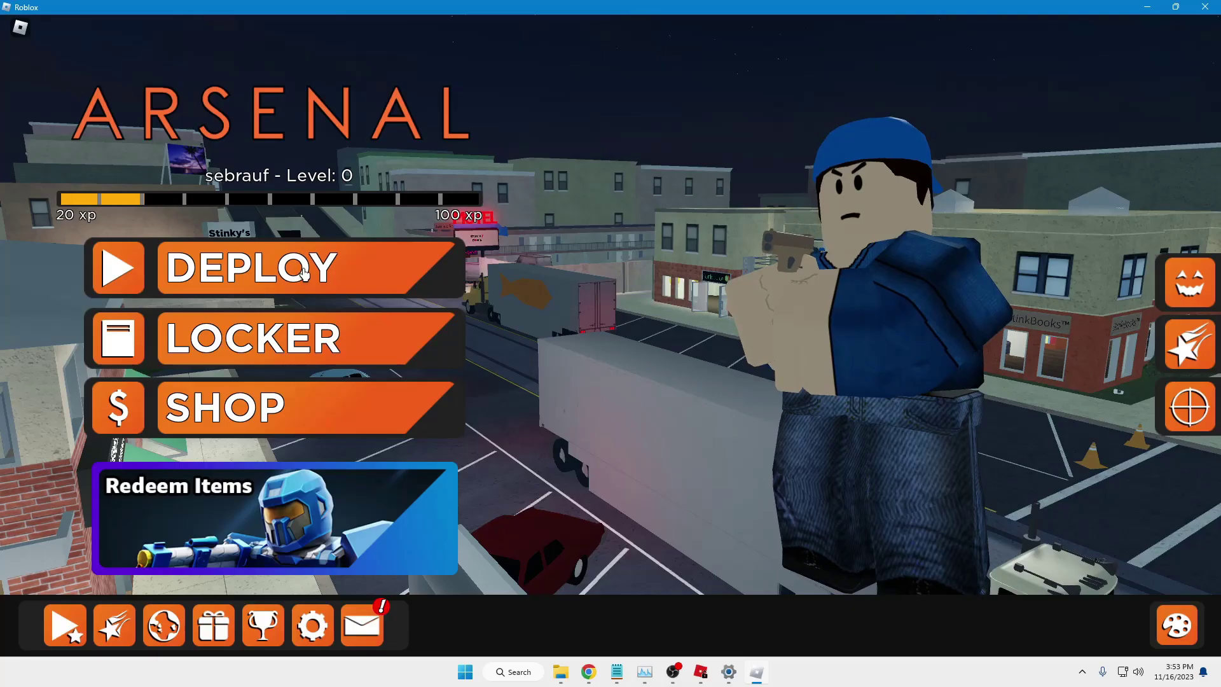
click(305, 273)
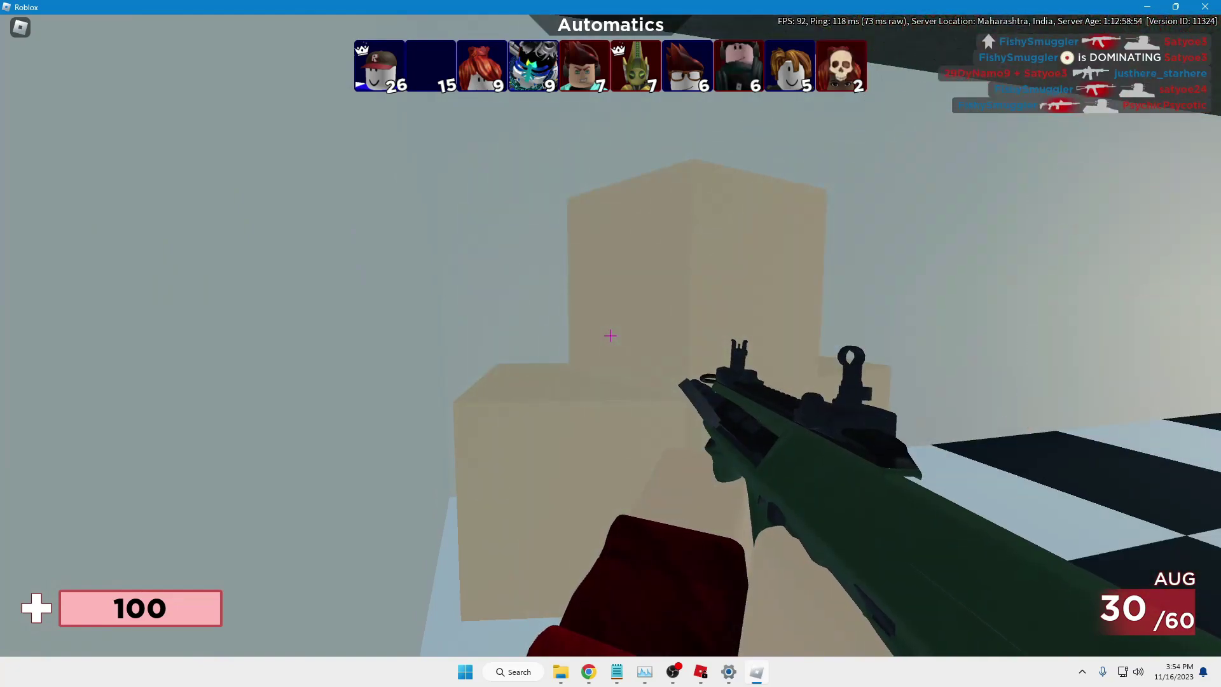
key(shift+F3)
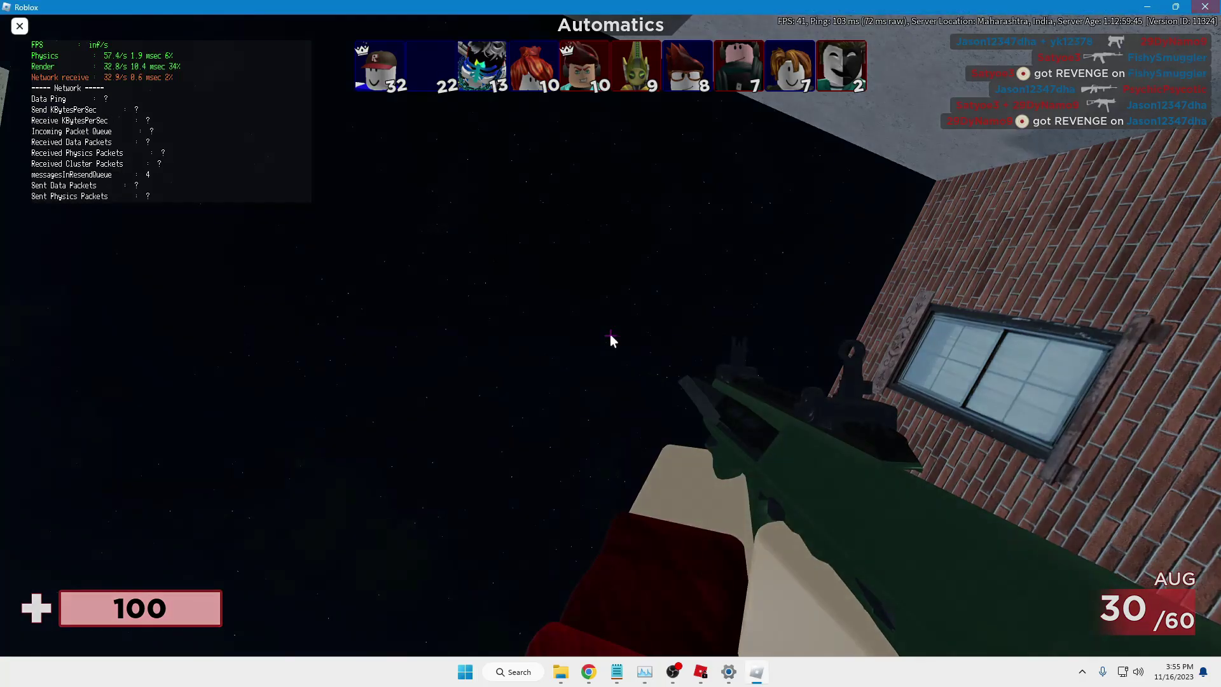
key(Escape)
Quit Roblox, then open FPS Unlocker's FPS Cap menu from the system tray, still set to 165
key(l)
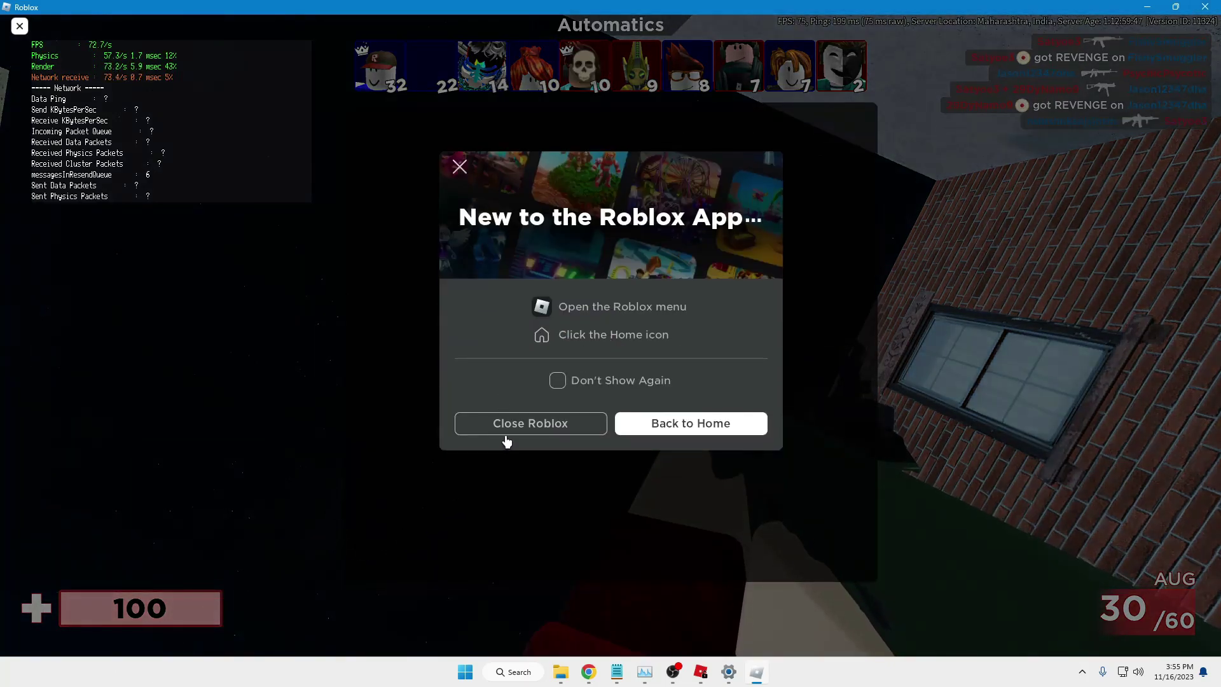
click(506, 425)
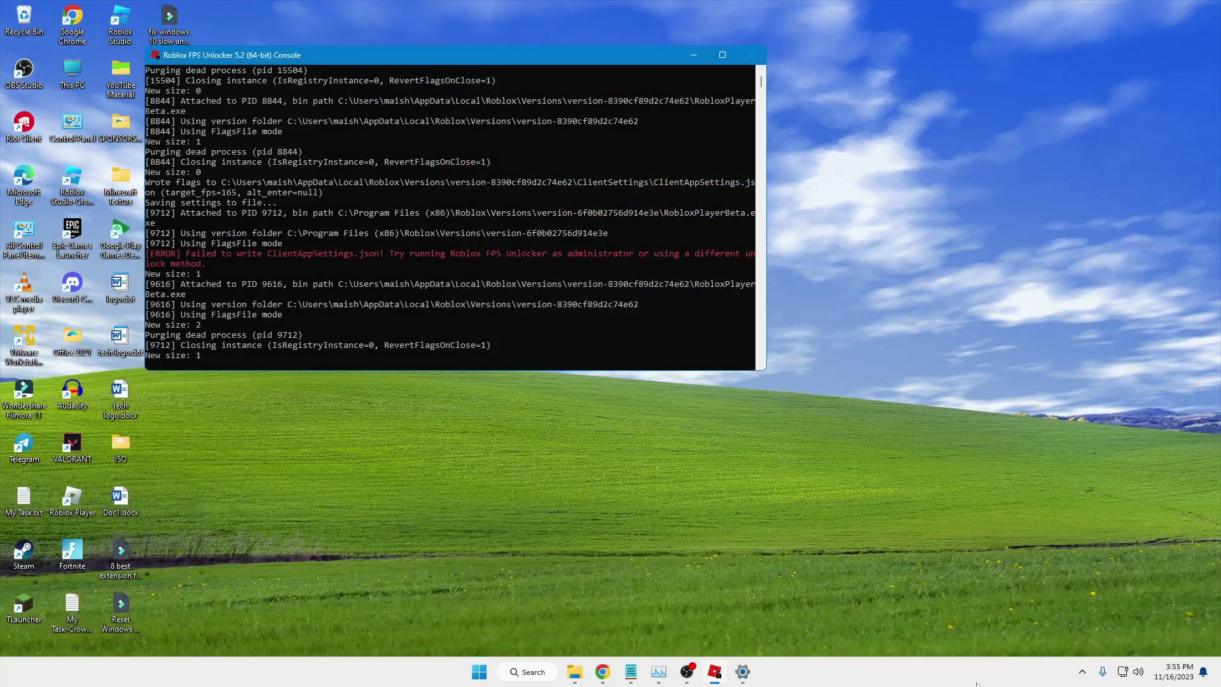
click(1081, 671)
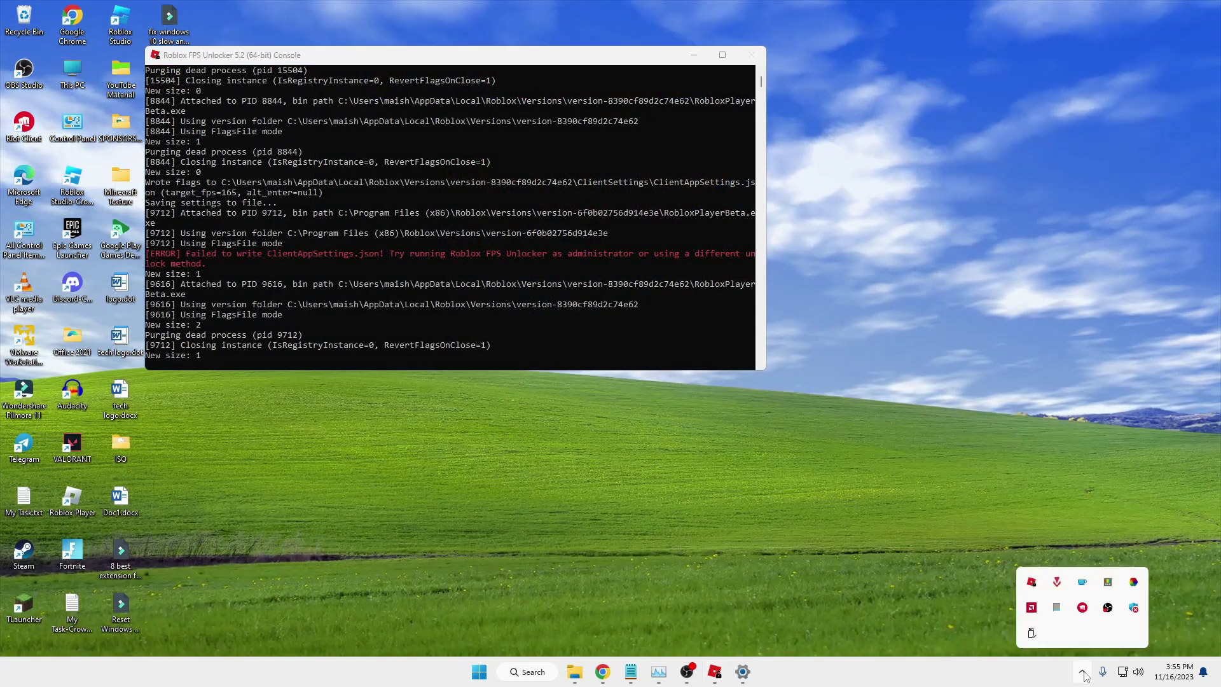
right_click(1031, 583)
mouse_move(1072, 456)
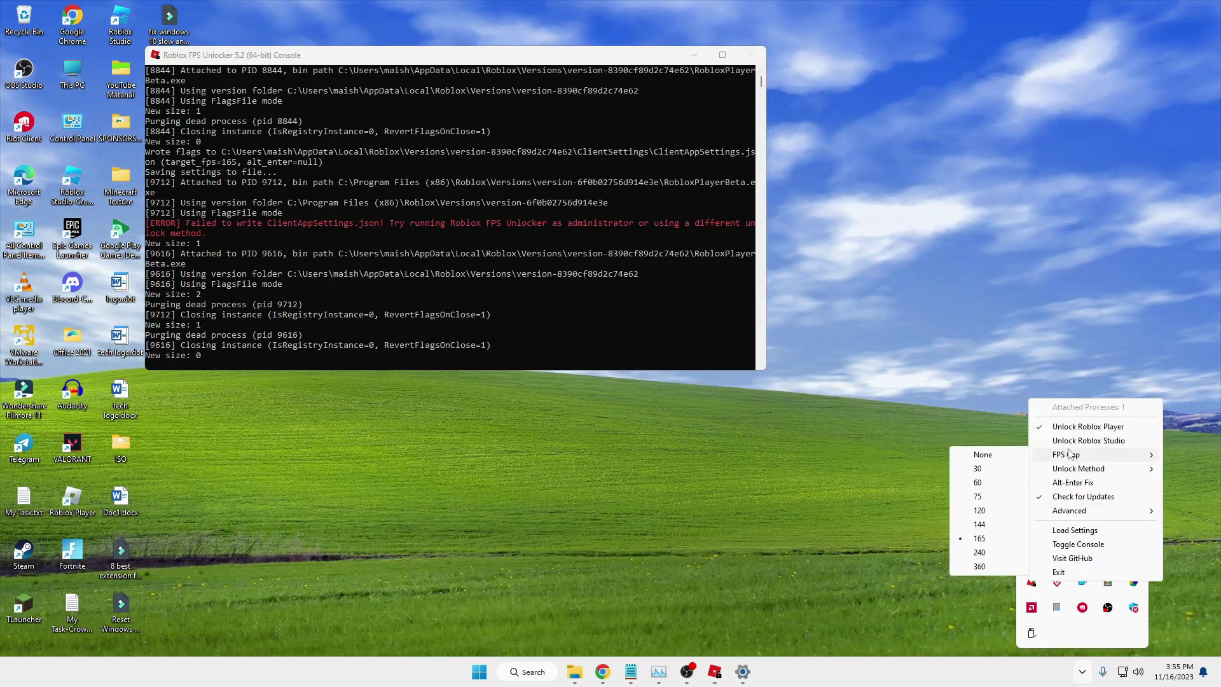